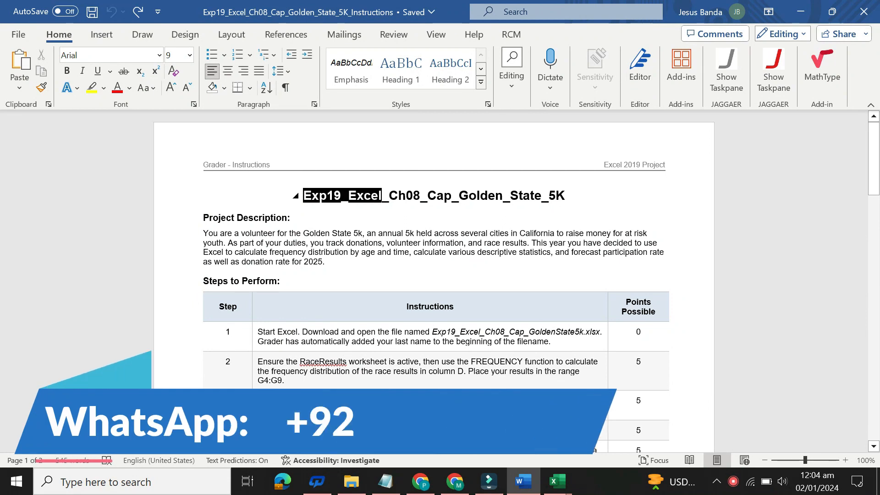
Highlight the title Exp19_Excel_Ch08_Cap_Golden_State_5K in yellow
left_click_drag(451, 195, 561, 198)
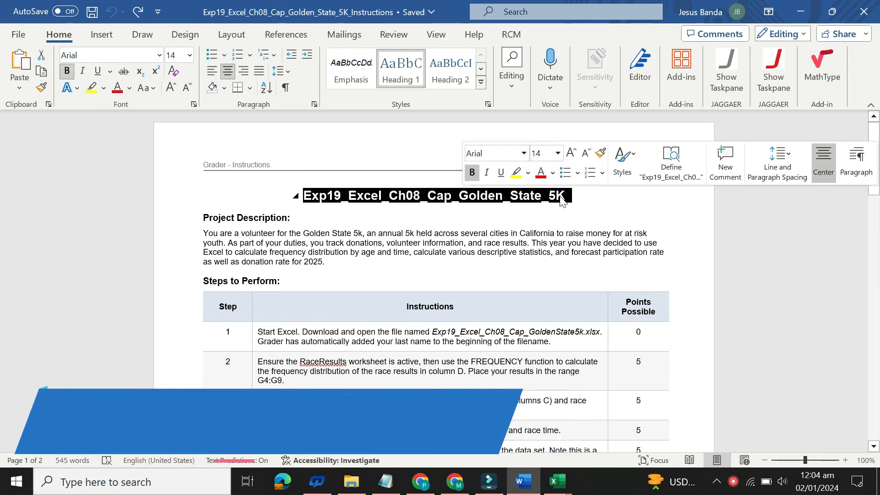
left_click(516, 172)
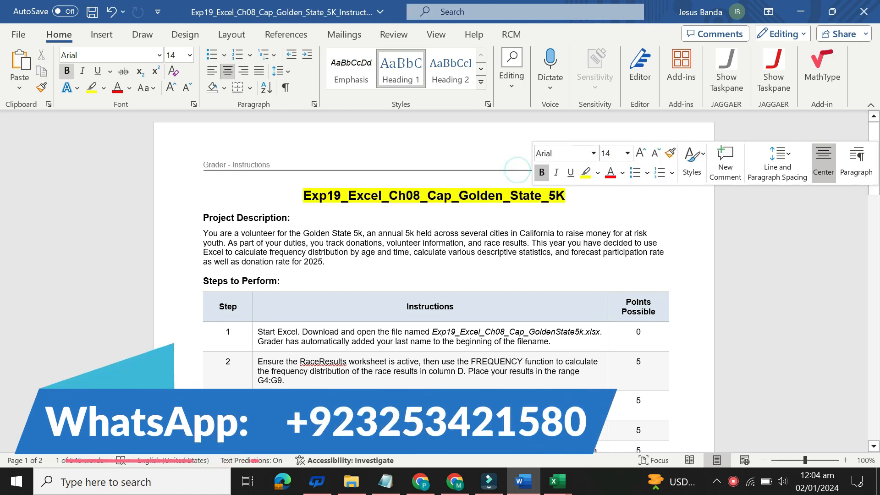
left_click(313, 196)
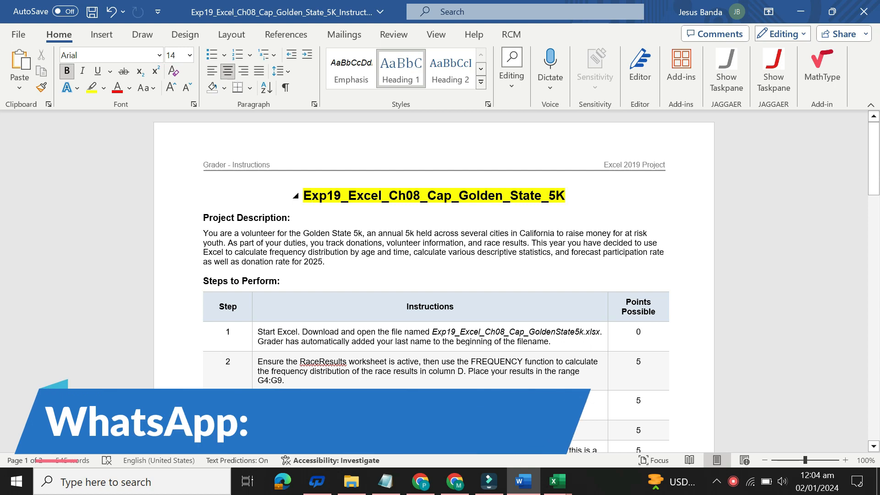
View the Golden State 5k workbook in Excel and return to the Word instructions document
mouse_move(557, 482)
left_click(447, 380)
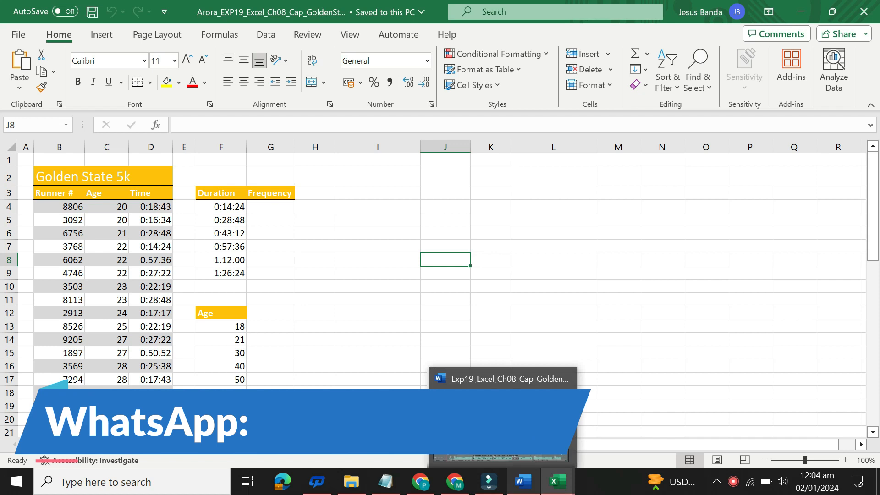
left_click(523, 481)
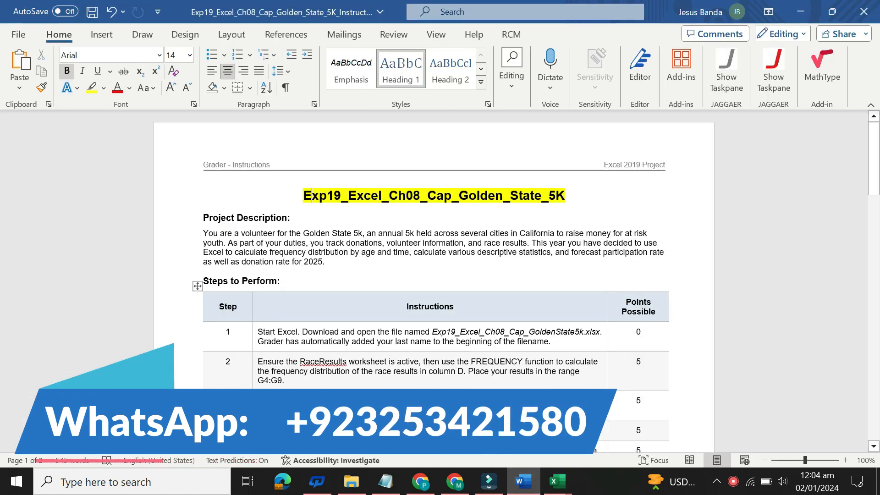
Highlight the Project Description heading and its paragraph in yellow
left_click_drag(202, 216, 330, 268)
left_click(381, 240)
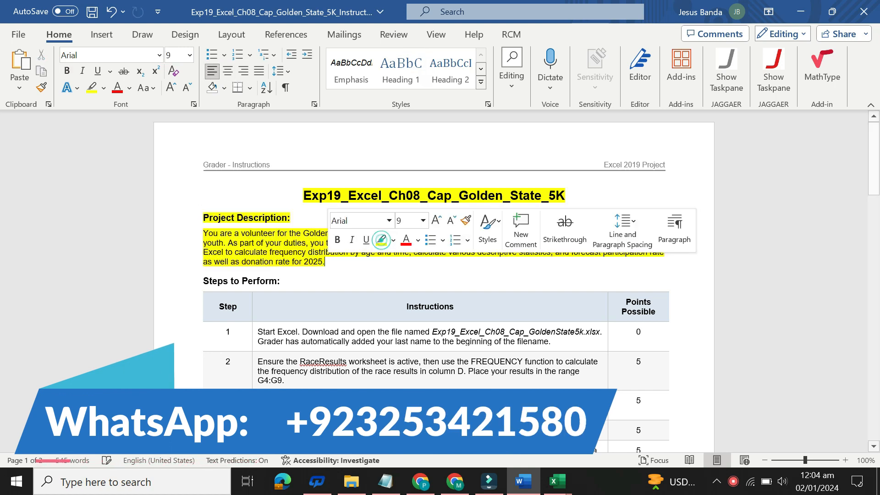
left_click(204, 217)
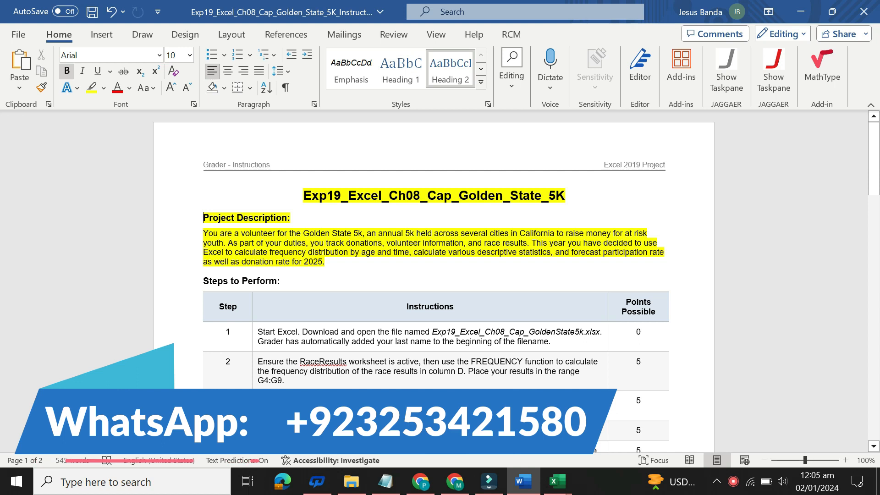
Remove the highlighting from the document title and the whole Project Description section
left_click_drag(325, 262, 303, 195)
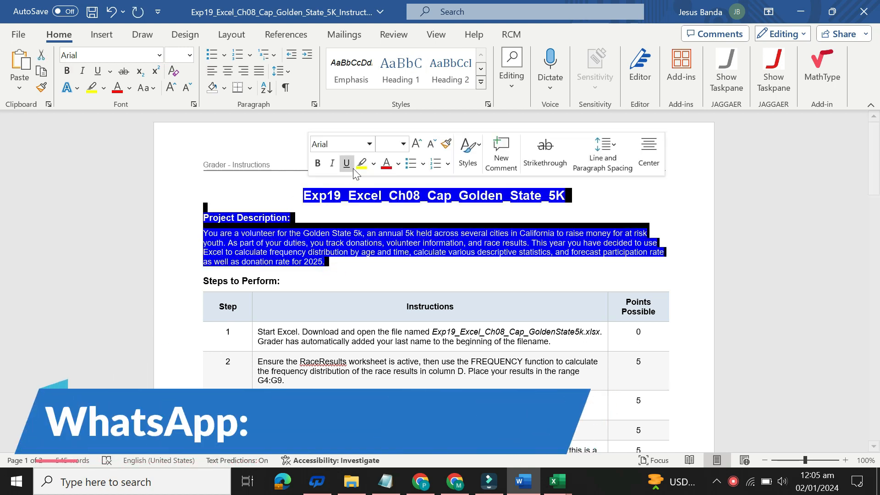
left_click(373, 165)
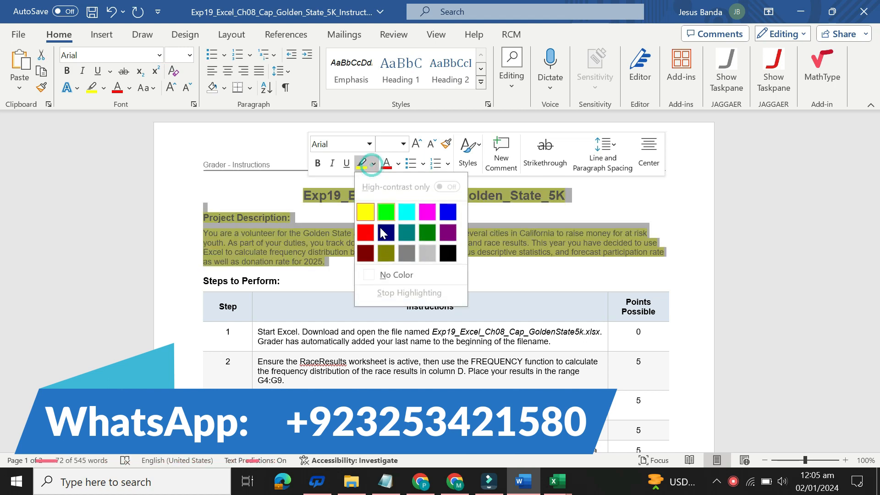
left_click(388, 274)
left_click(416, 273)
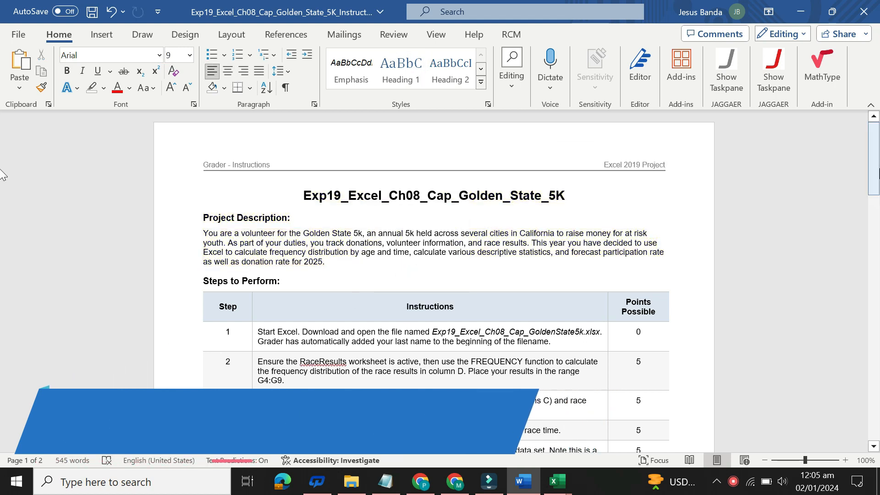
Enlarge the step 1 instruction text to 16 pt and highlight it in yellow
left_click_drag(878, 172, 878, 215)
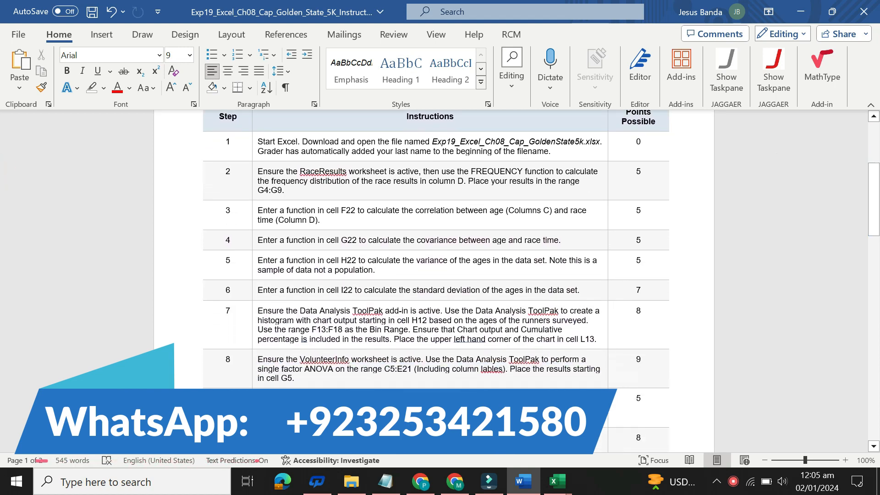
left_click(253, 149)
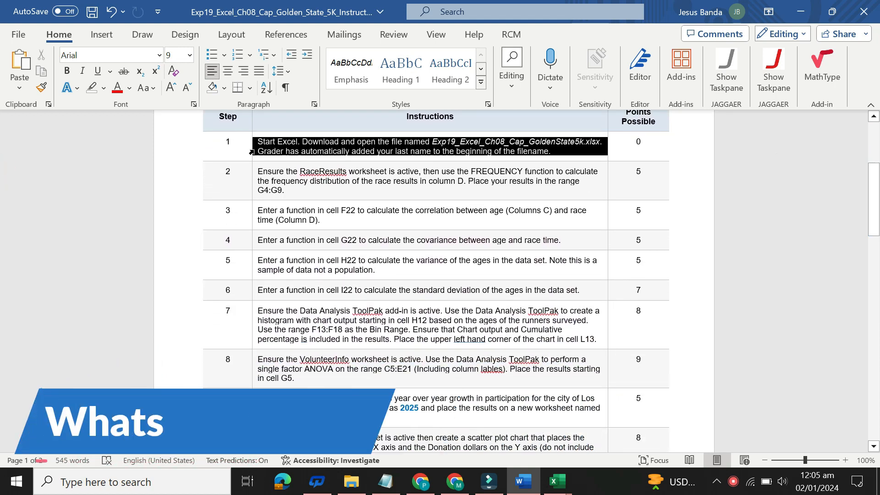
left_click(328, 155)
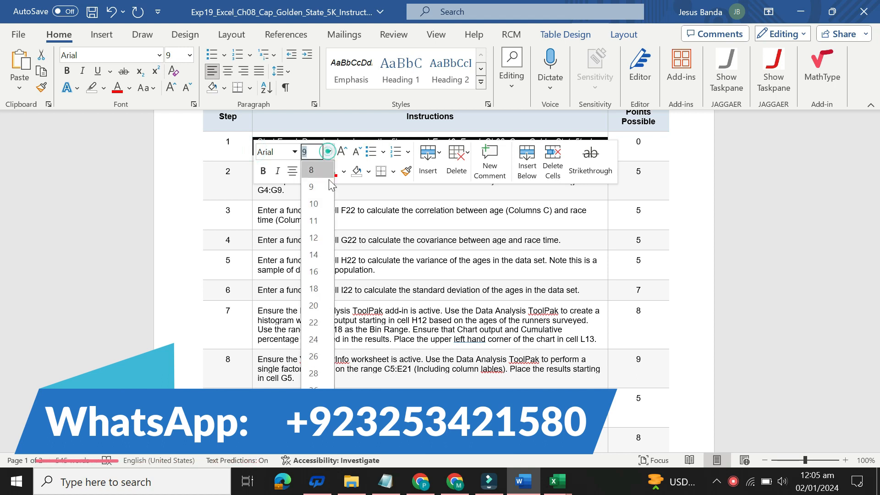
left_click(324, 275)
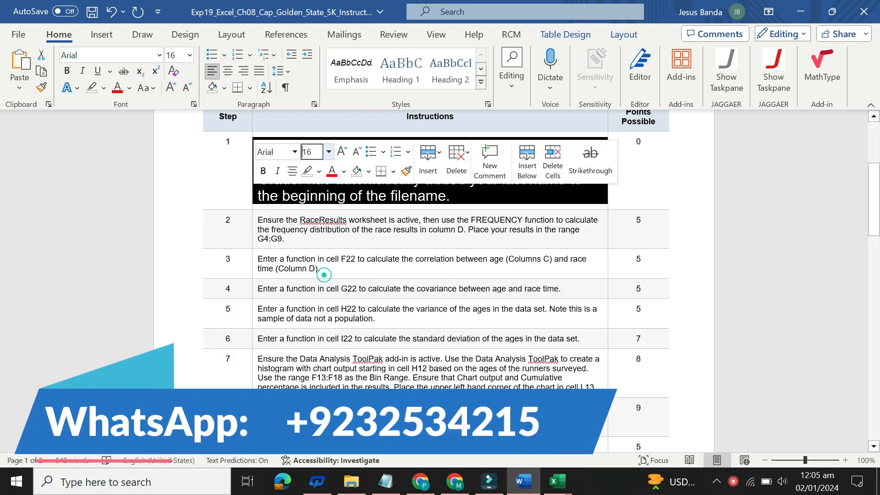
left_click(319, 171)
left_click(317, 221)
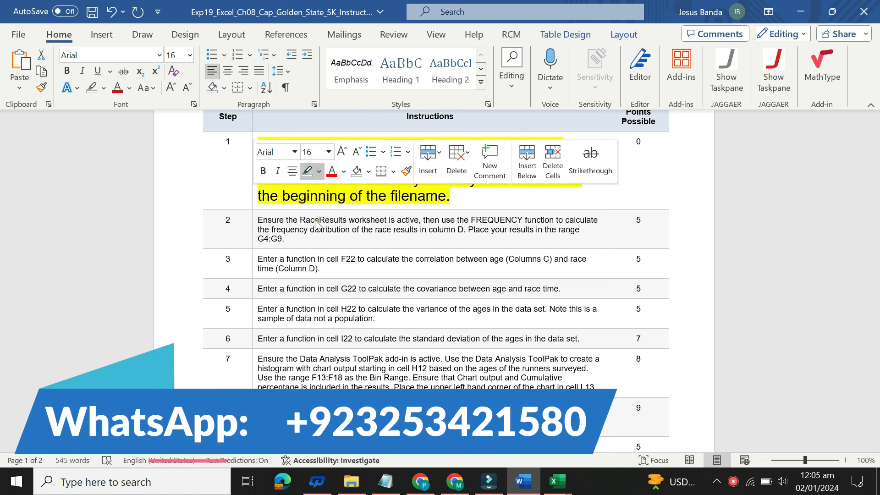
left_click(299, 196)
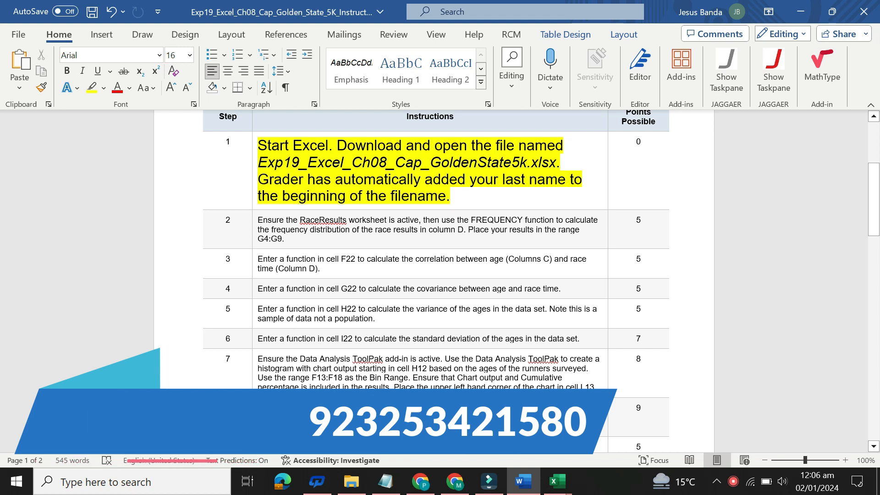
Switch to the unsolved Golden State 5k workbook in Excel and look through the VolunteerInfo, Participants and RaceResults worksheets
mouse_move(558, 487)
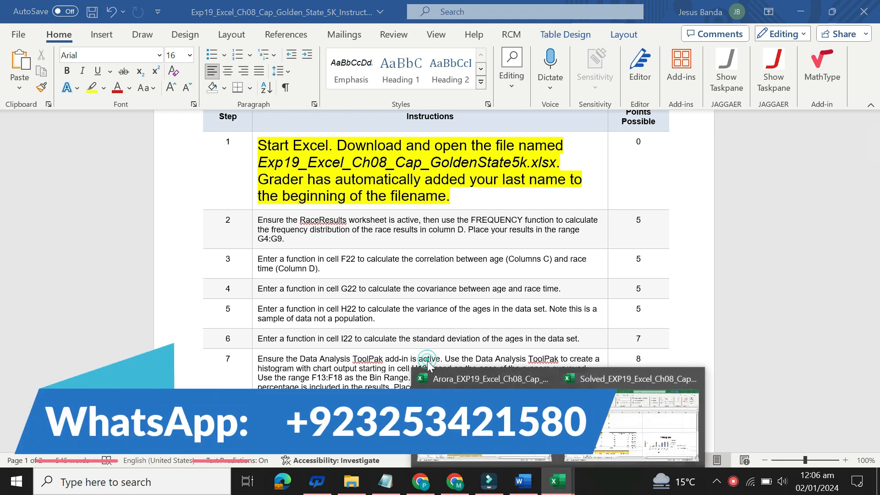
left_click(483, 412)
left_click(139, 451)
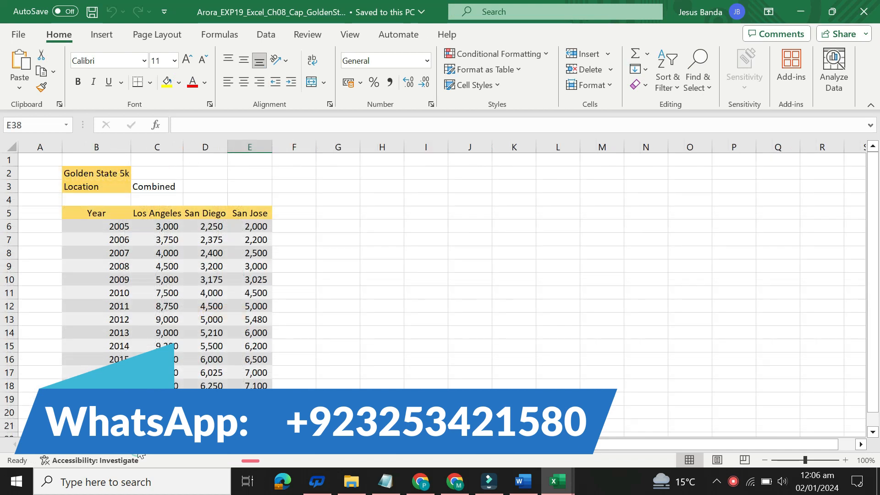
left_click(208, 443)
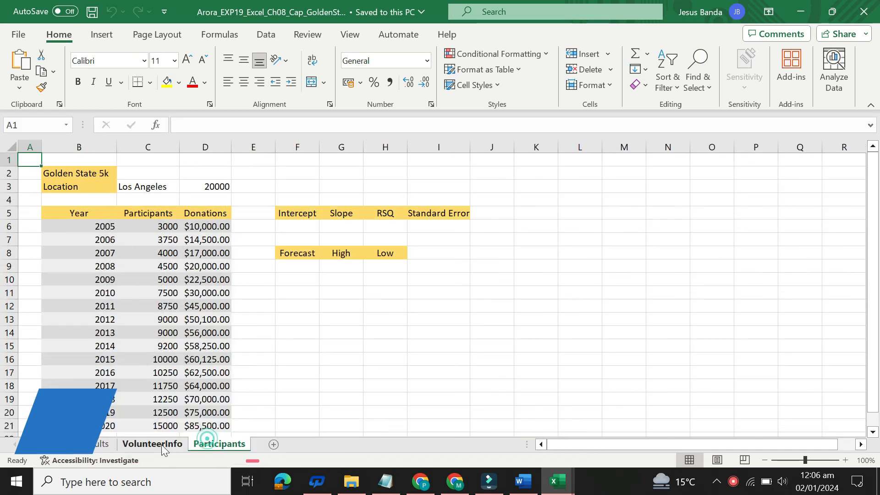
left_click(100, 436)
left_click(443, 322)
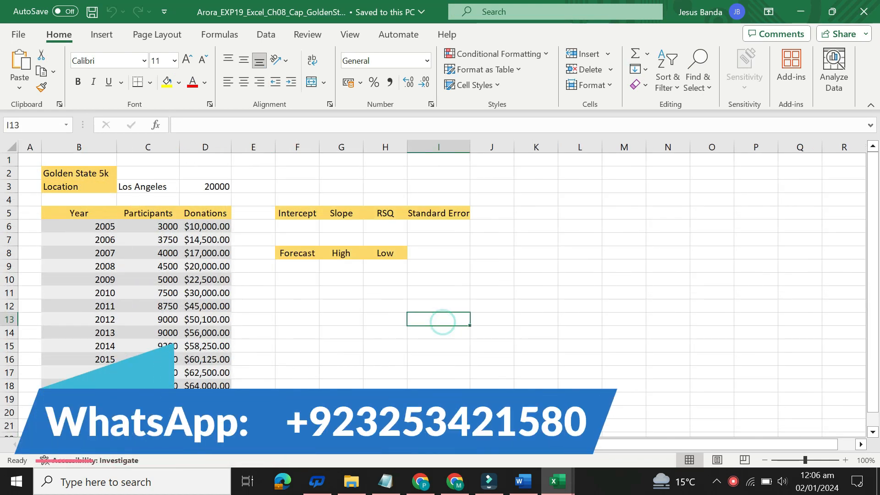
left_click(94, 444)
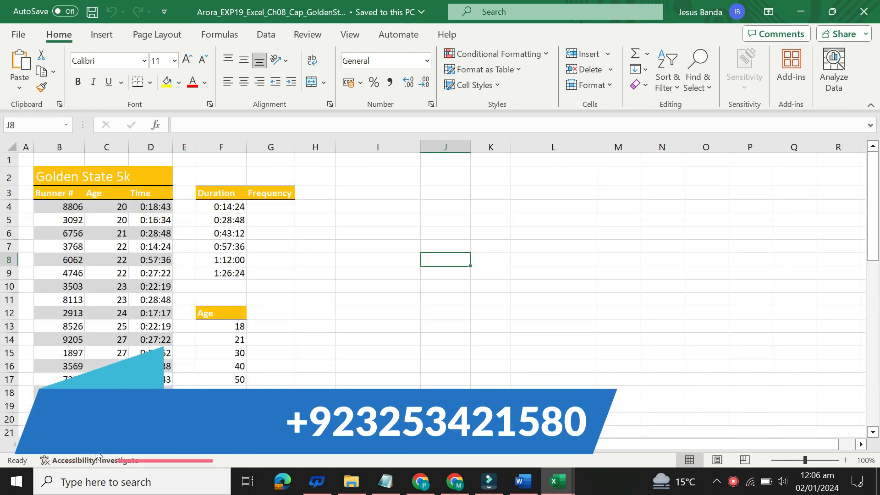
Return to the Word instructions, set the step 1 text to 9 pt and remove its highlighting
left_click(519, 482)
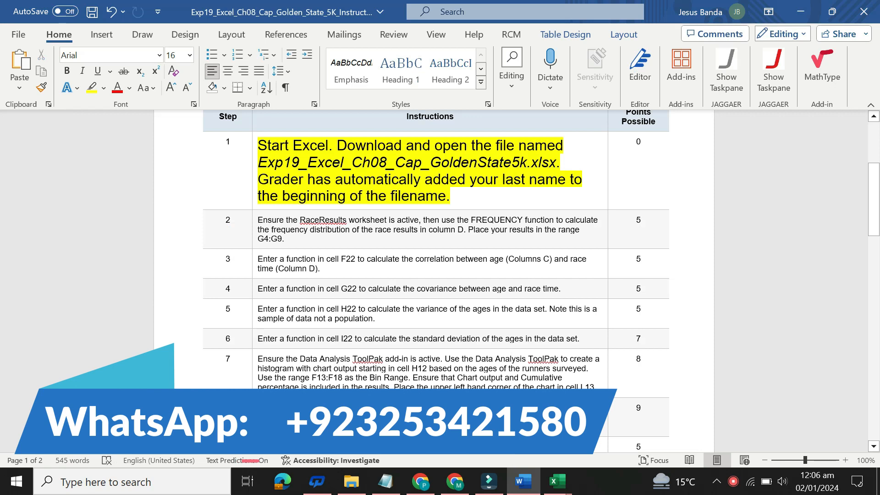
left_click(251, 170)
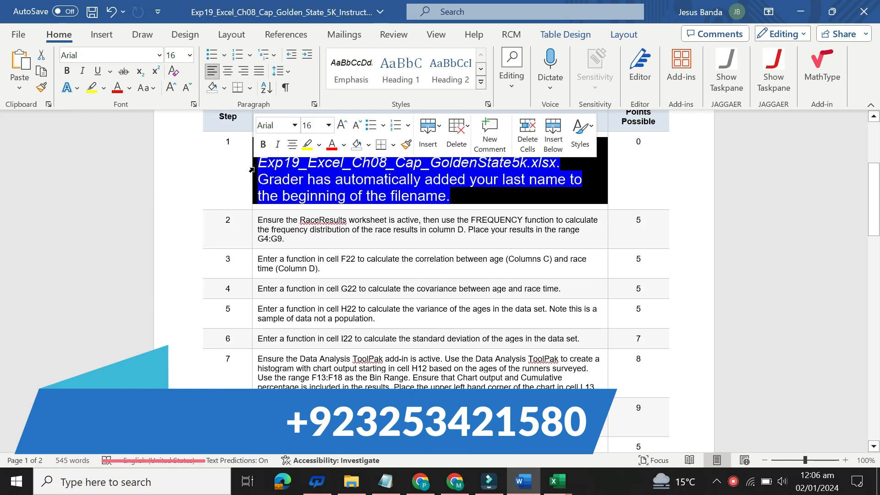
left_click(329, 125)
left_click(321, 159)
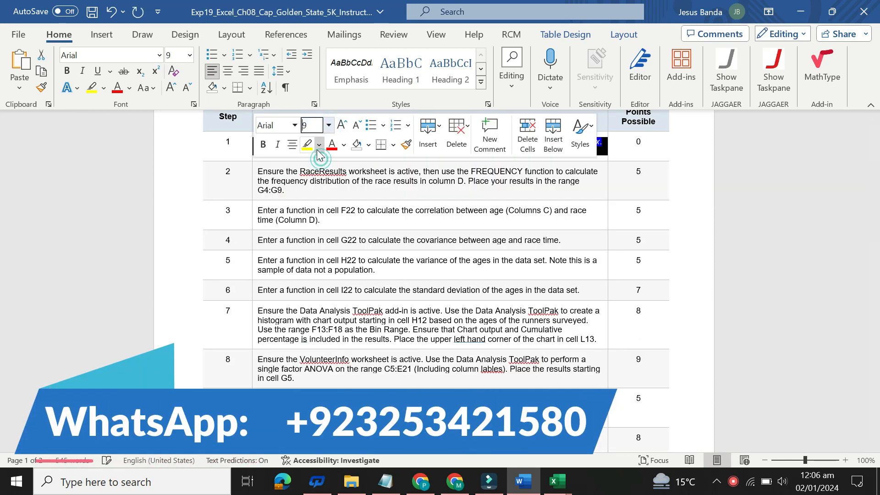
left_click(318, 146)
left_click(324, 254)
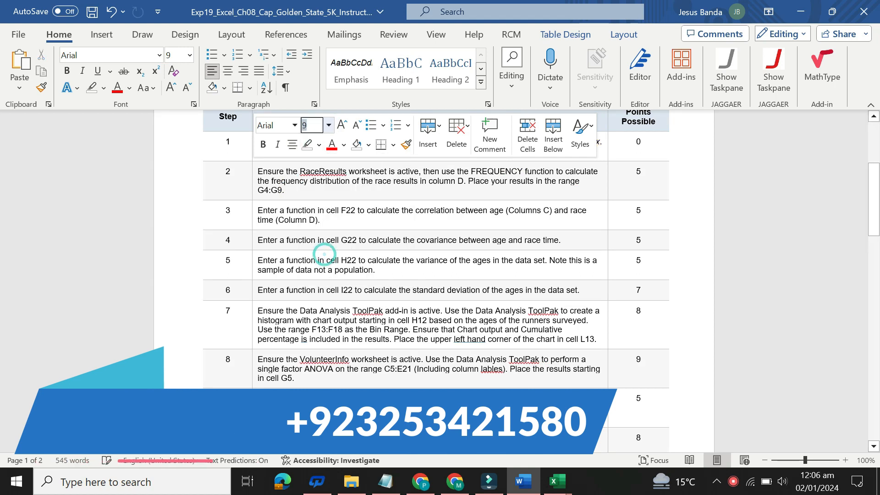
Enlarge the step 2 instruction text to 16 pt and highlight it in yellow
left_click(252, 183)
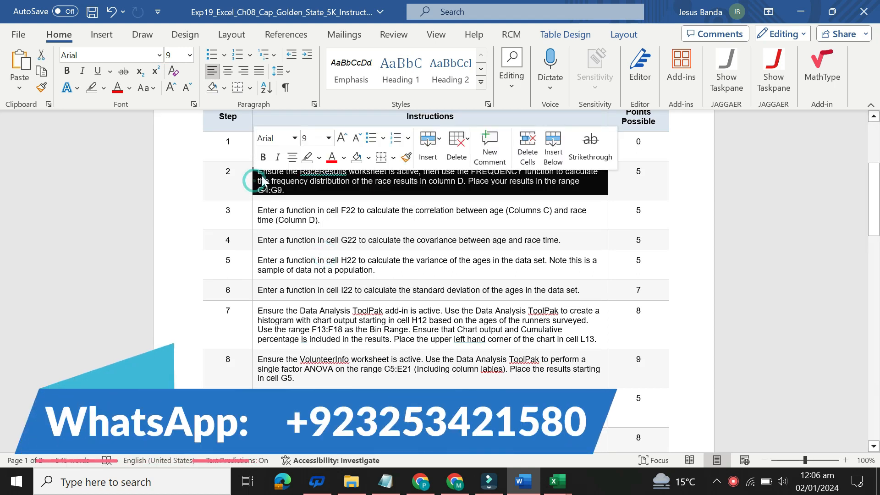
left_click(329, 139)
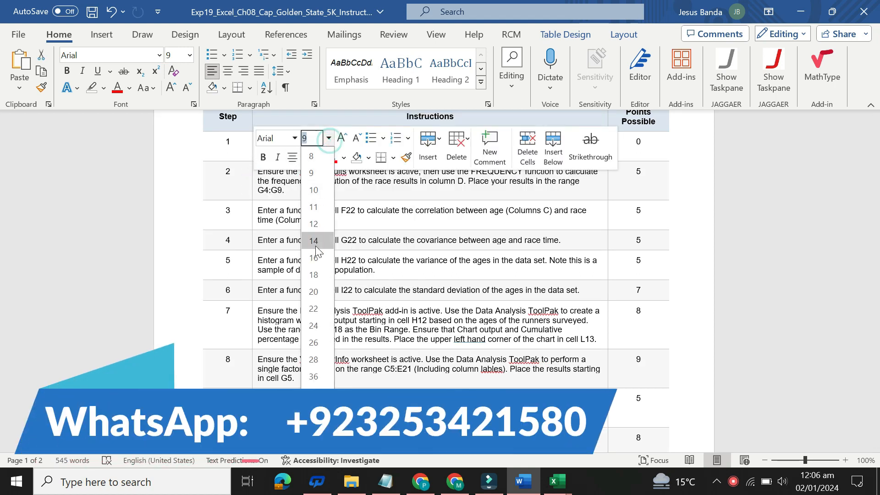
left_click(314, 259)
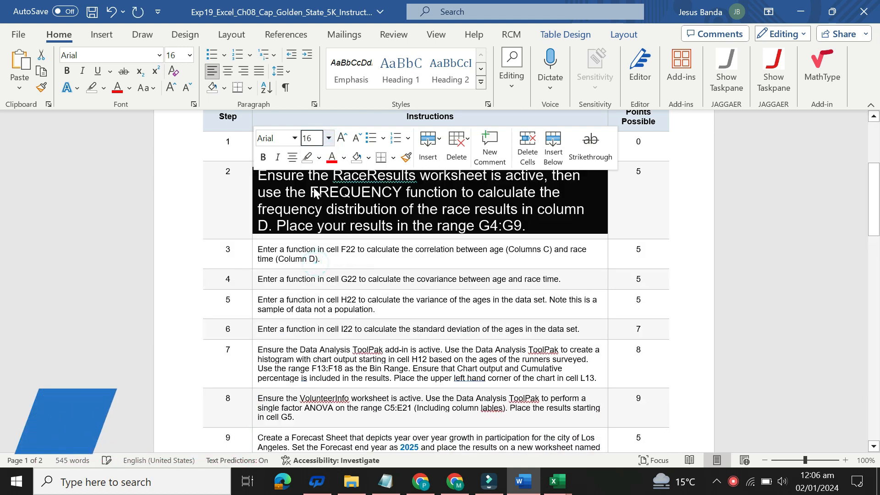
left_click(318, 158)
left_click(311, 205)
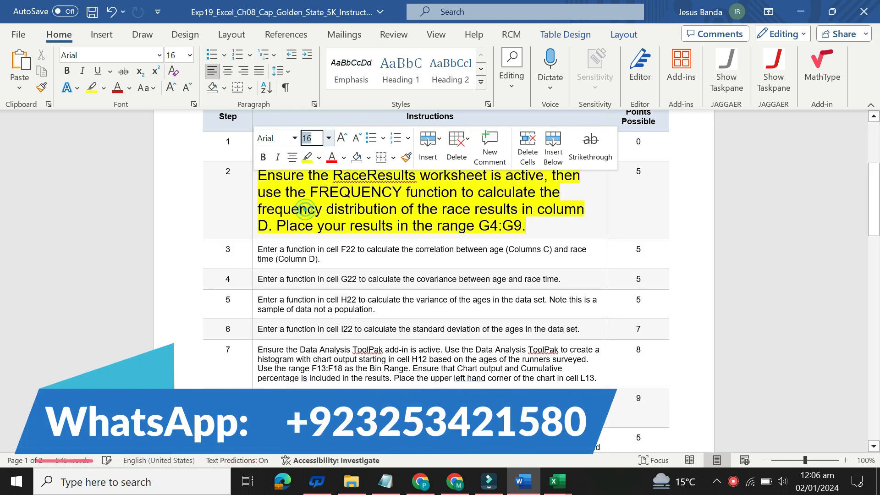
left_click(289, 202)
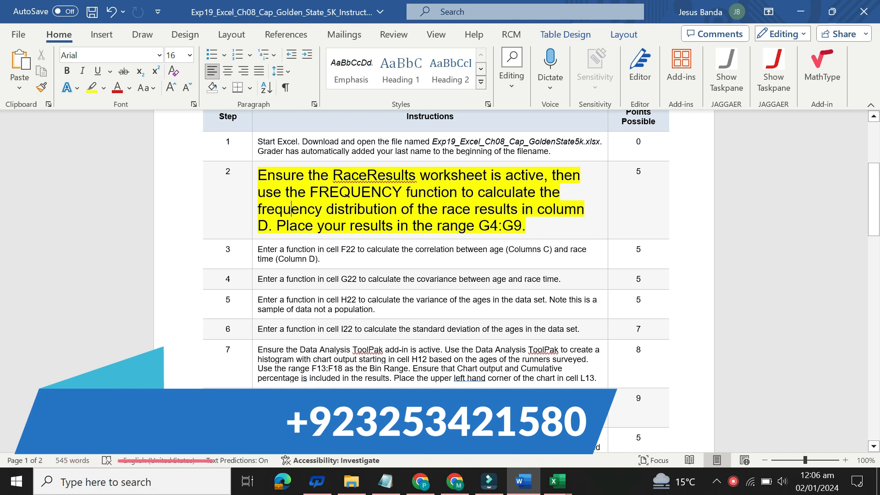
Read the step 2 phrase "Ensure the RaceResults worksheet is active" and switch to the RaceResults worksheet of the unsolved workbook in Excel
left_click(258, 173)
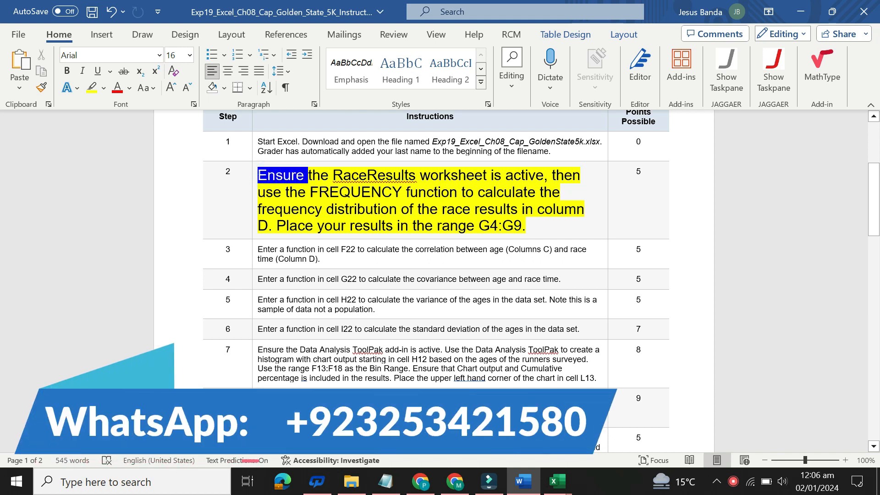
key("ctrl+shift+Right")
key("ctrl+shift+Right")
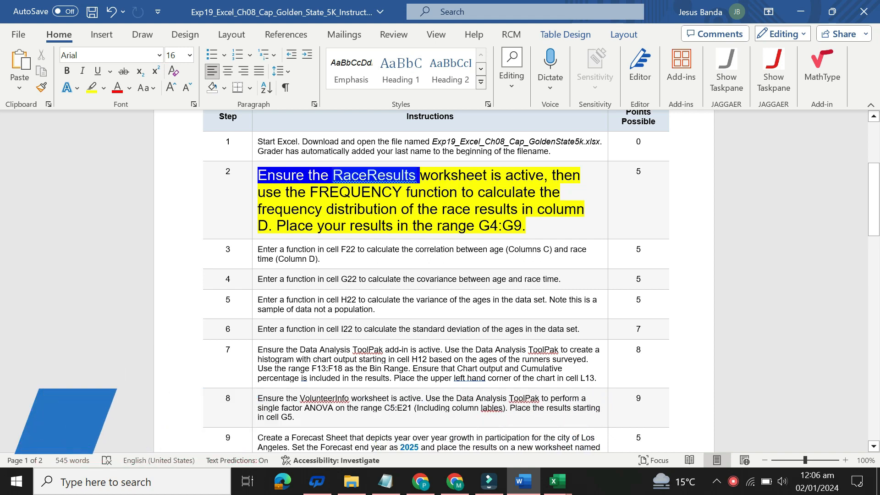
key("ctrl+shift+Right")
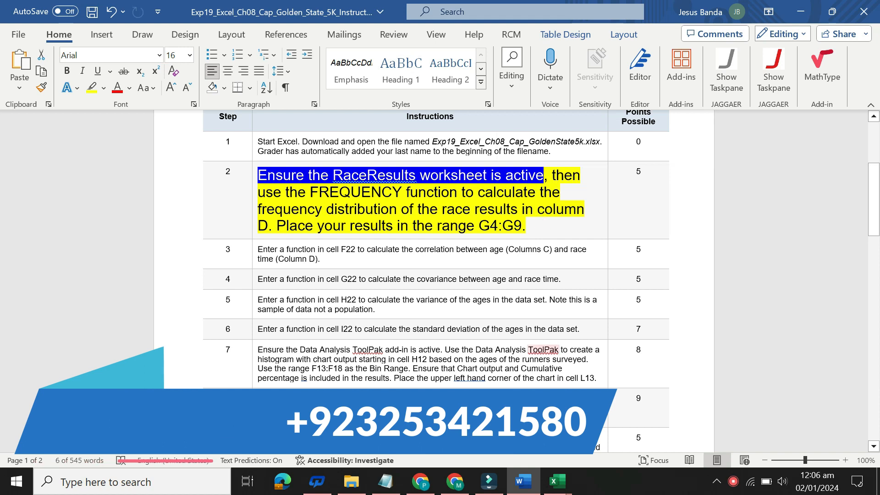
mouse_move(555, 481)
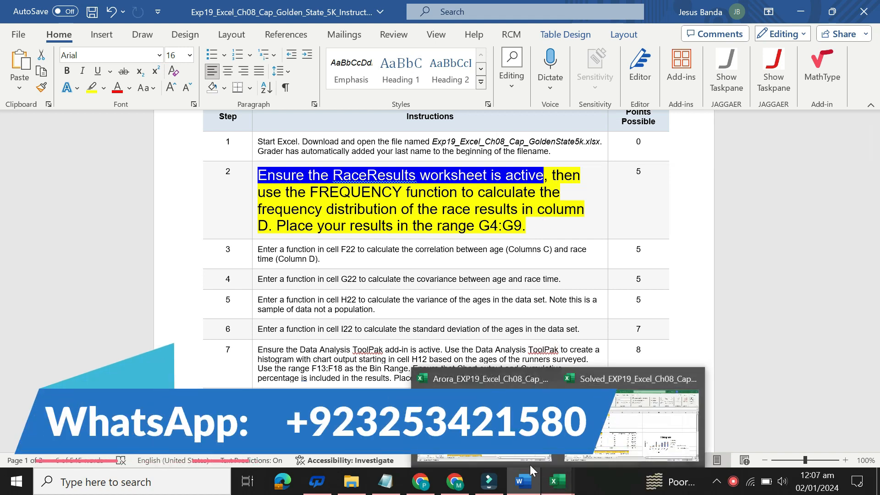
left_click(486, 422)
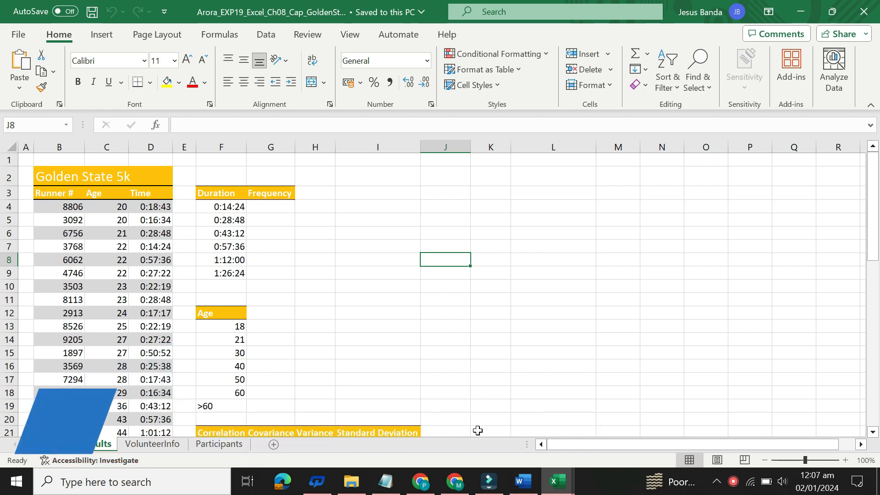
Return to the Word instructions and read the step 2 requirement to use the FREQUENCY function on the race results in column D
left_click(521, 481)
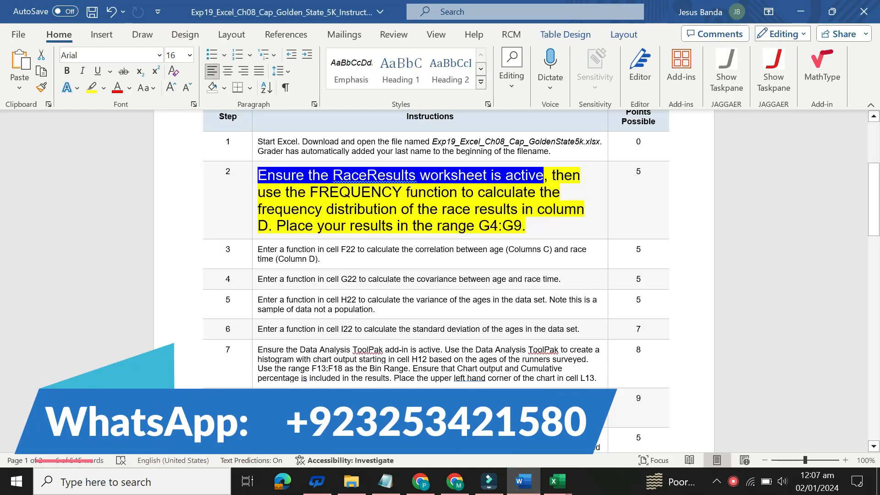
left_click_drag(552, 176, 406, 191)
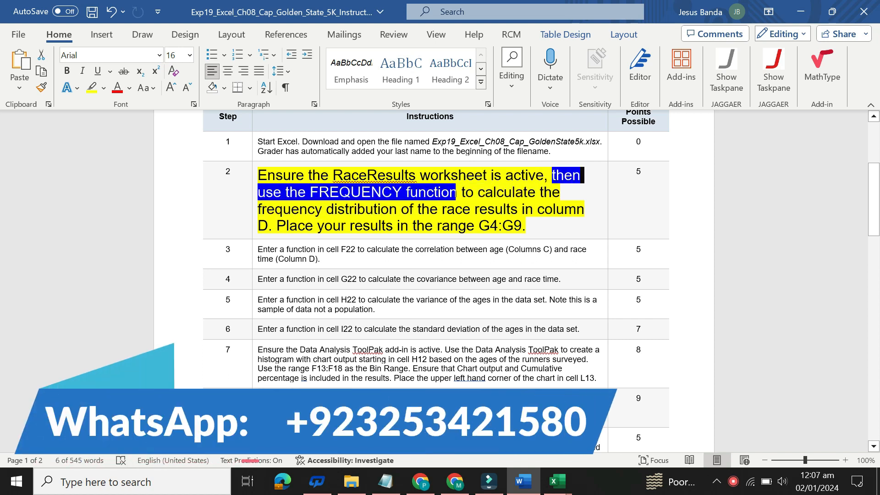
left_click_drag(477, 192, 474, 208)
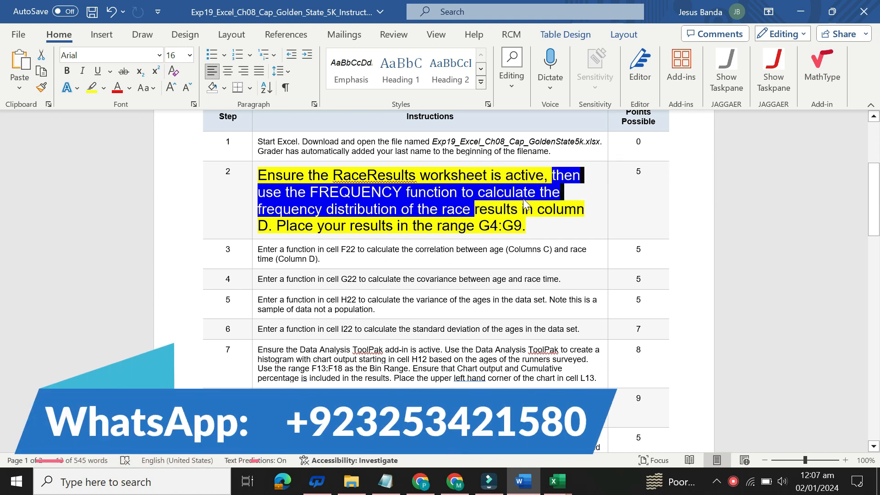
left_click(533, 193)
left_click_drag(544, 175, 277, 229)
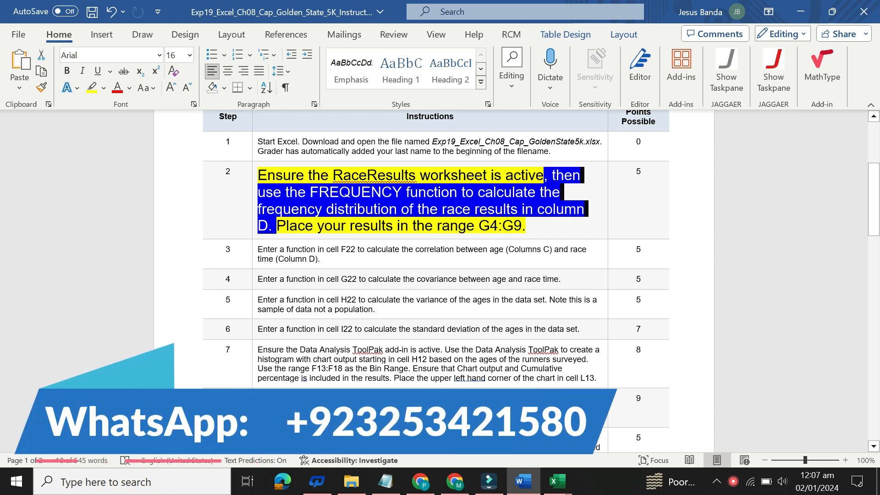
left_click(277, 224)
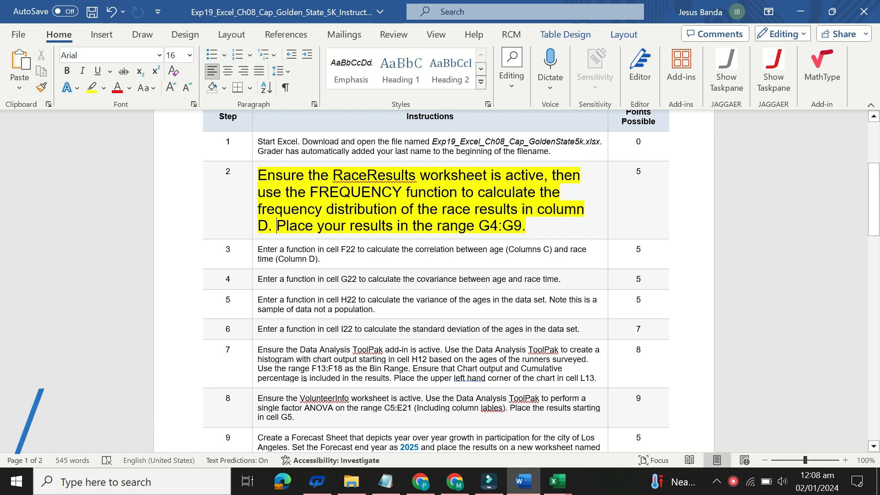
Switch to the unsolved workbook in Excel and enter =FREQUENCY(D4:D53,F4:F9) in cell G4 of RaceResults
mouse_move(557, 481)
left_click(519, 454)
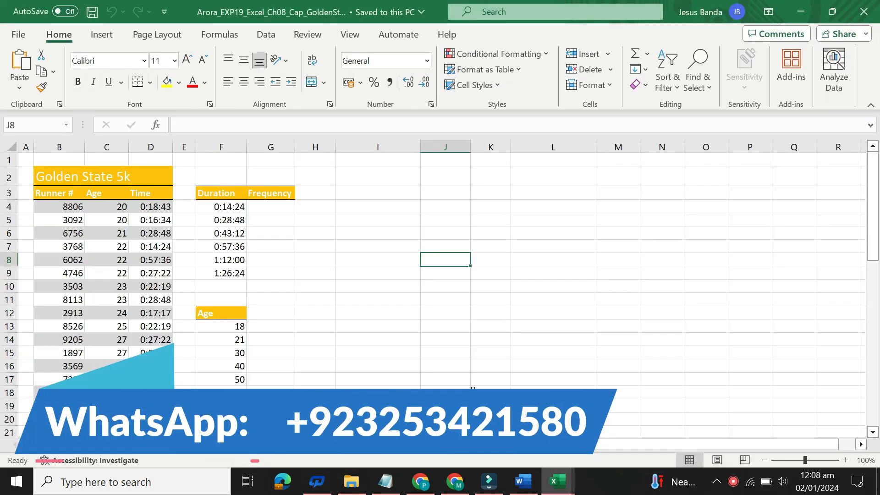
left_click(273, 207)
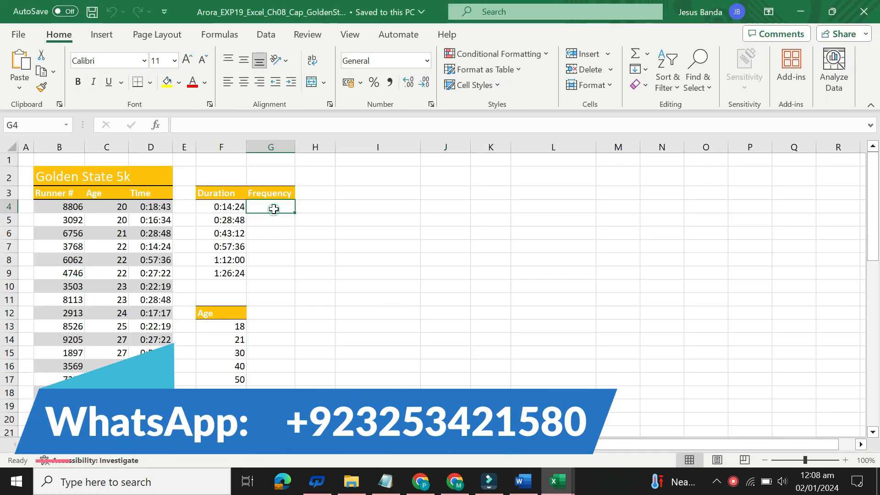
left_click(229, 124)
type("=FREQUENCY(D4:D53,F4:F9)")
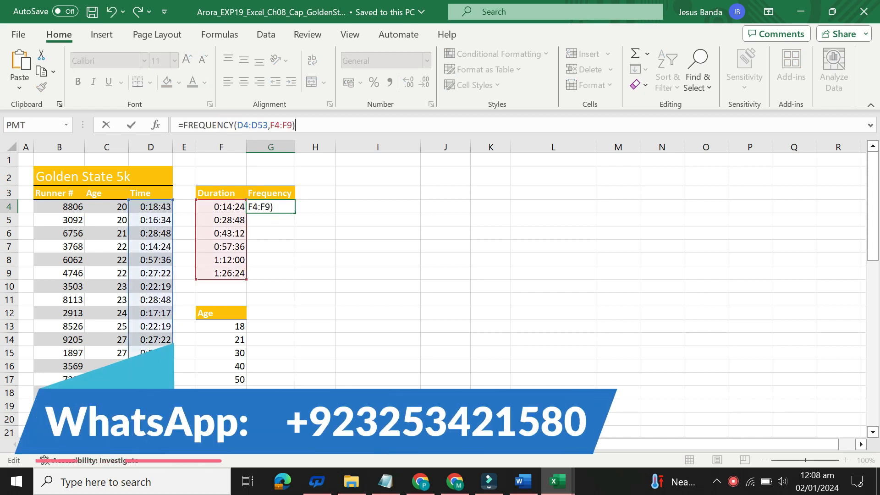
key("Return")
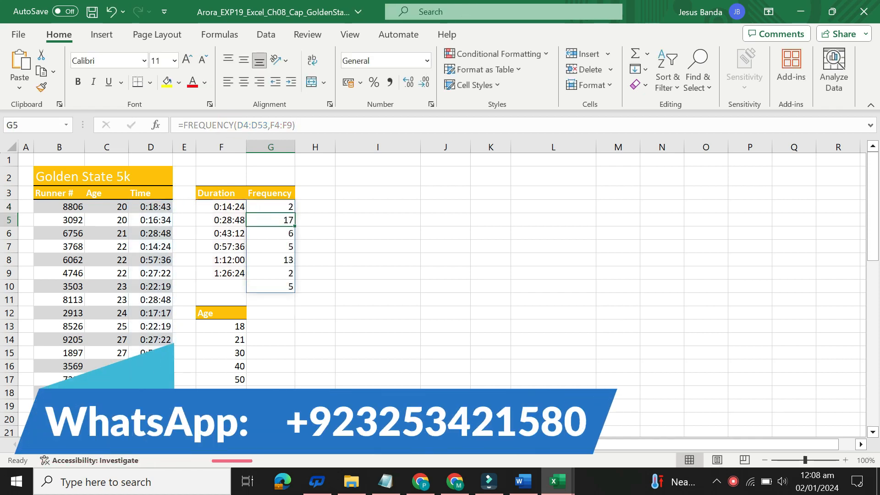
Recheck step 2 in the Word instructions and try to clear the extra frequency value in cell G10 of the Excel workbook
left_click(284, 288)
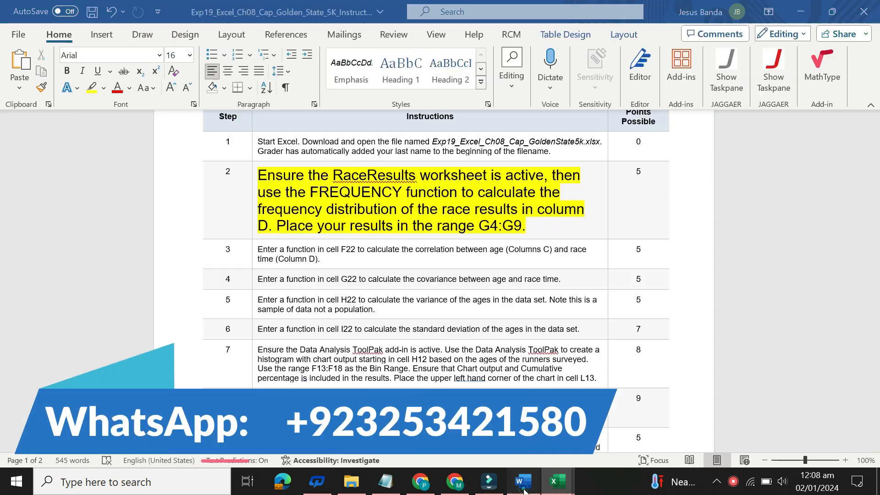
left_click(523, 486)
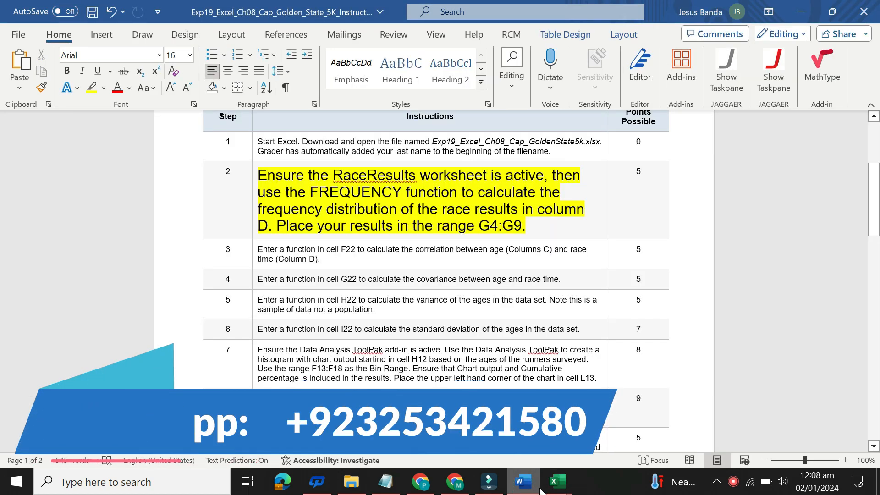
mouse_move(556, 482)
left_click(514, 445)
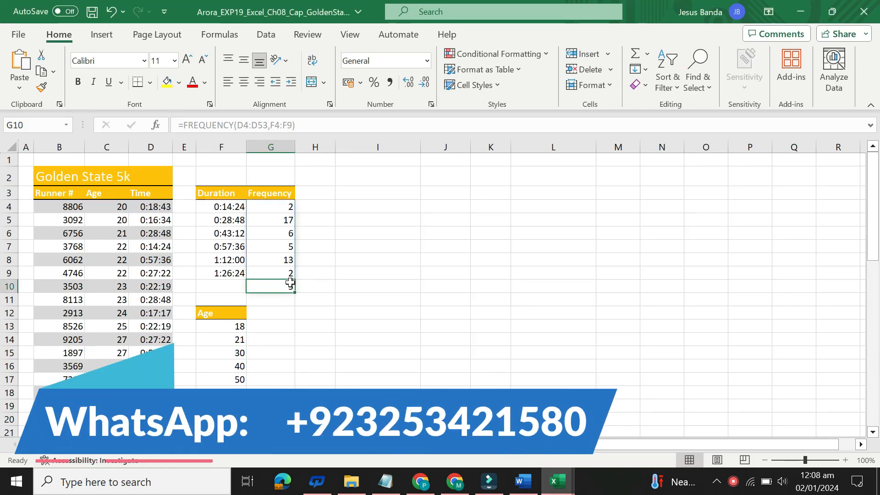
left_click(322, 283)
left_click(280, 286)
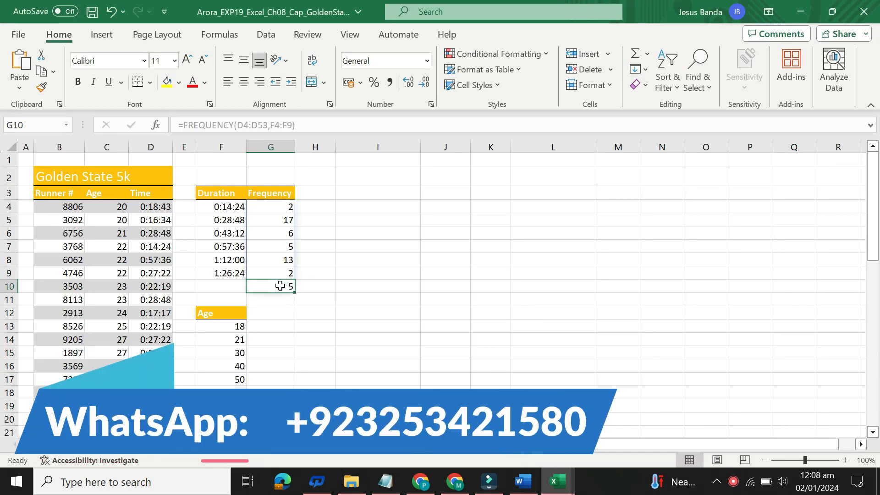
key("Delete")
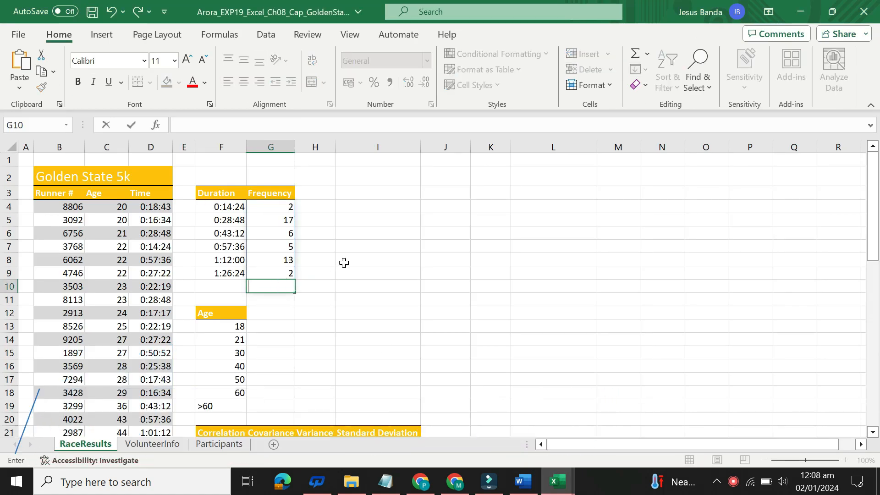
left_click(344, 263)
left_click(271, 285)
left_click(270, 234)
left_click(271, 207)
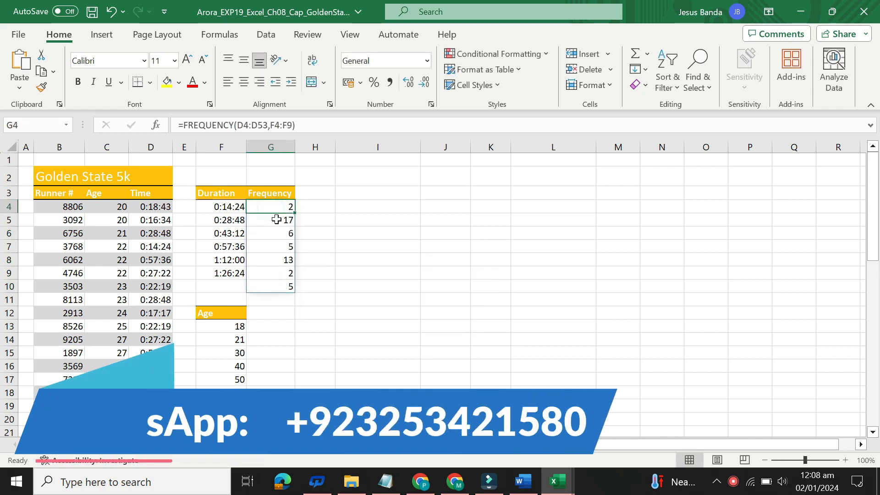
Try to fill the FREQUENCY formula from G4 down to G9, and undo the fill
left_click(281, 220)
left_click(282, 196)
left_click(283, 206)
left_click_drag(298, 234, 299, 279)
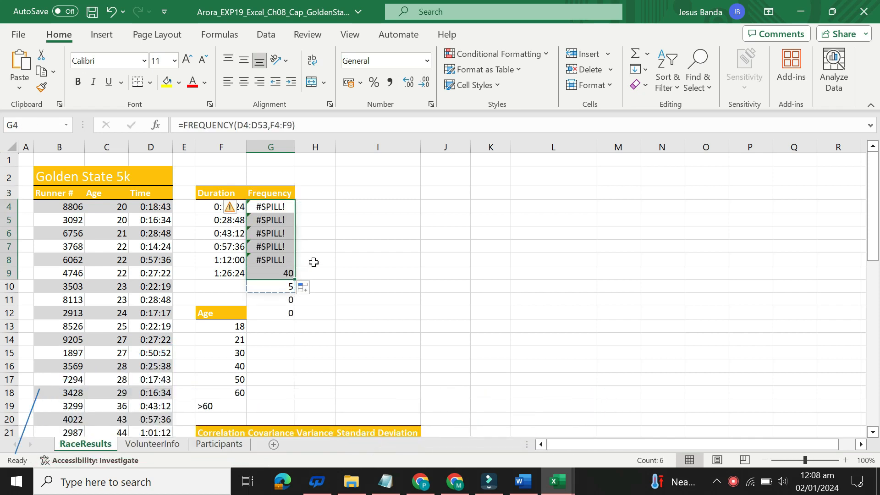
key("ctrl+z")
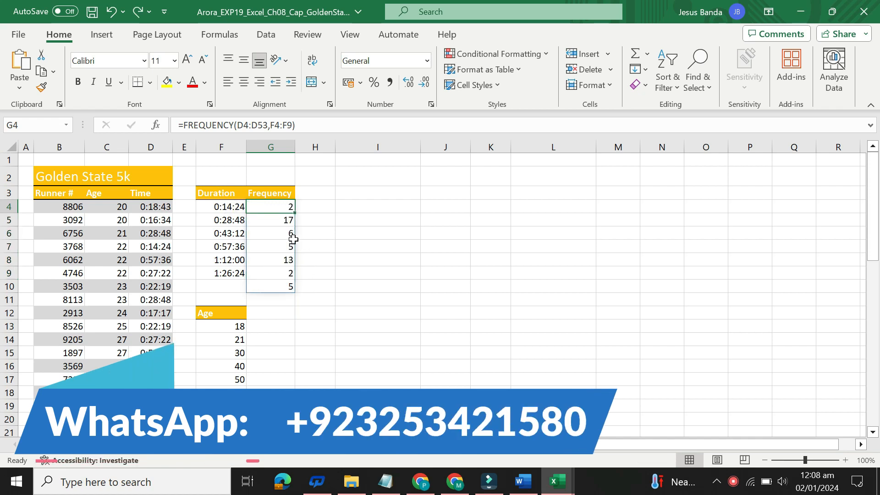
Try to turn the G4 formula into an array formula by entering it in curly braces as {=FREQUENCY(D4:D53,F4:F9)}
left_click(179, 125)
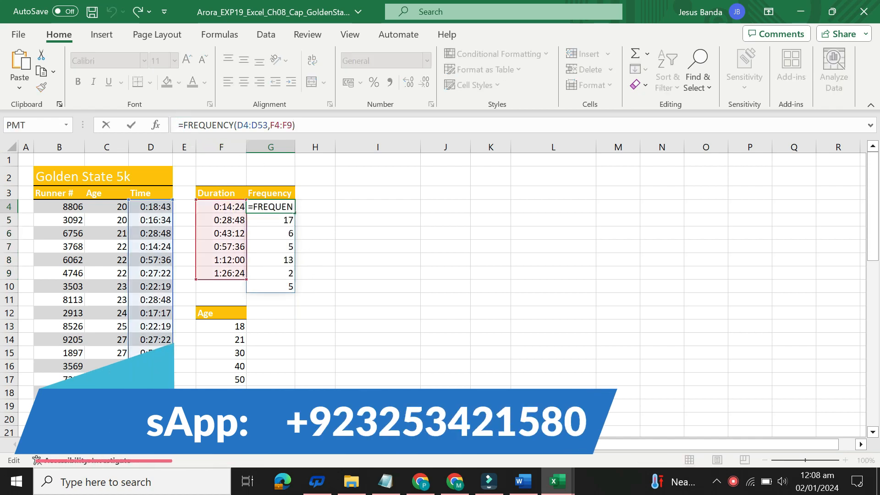
key("ctrl+shift+Return")
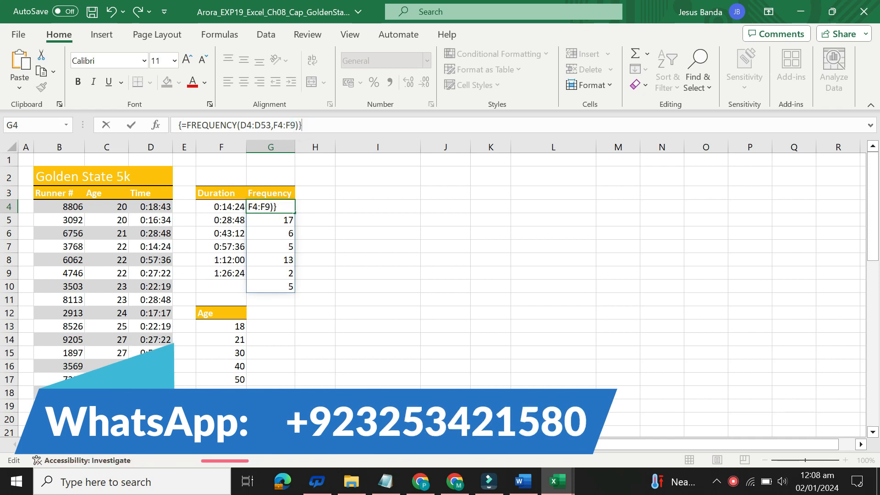
key("Return")
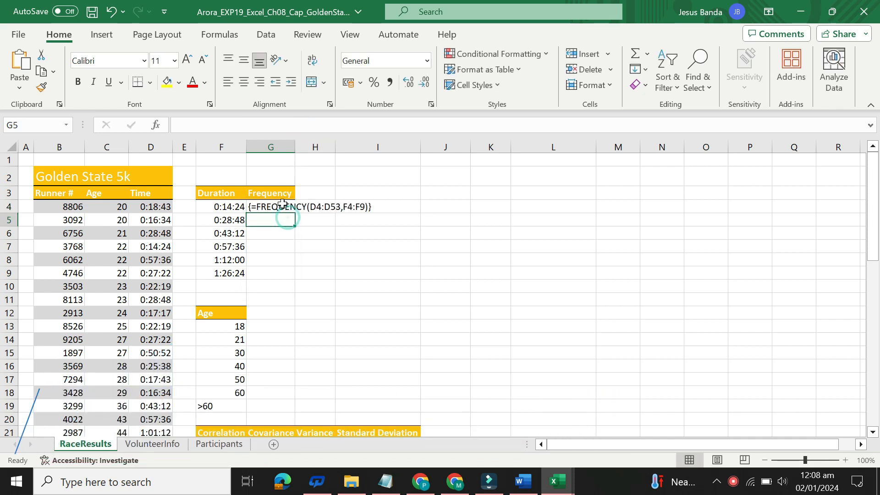
left_click(281, 205)
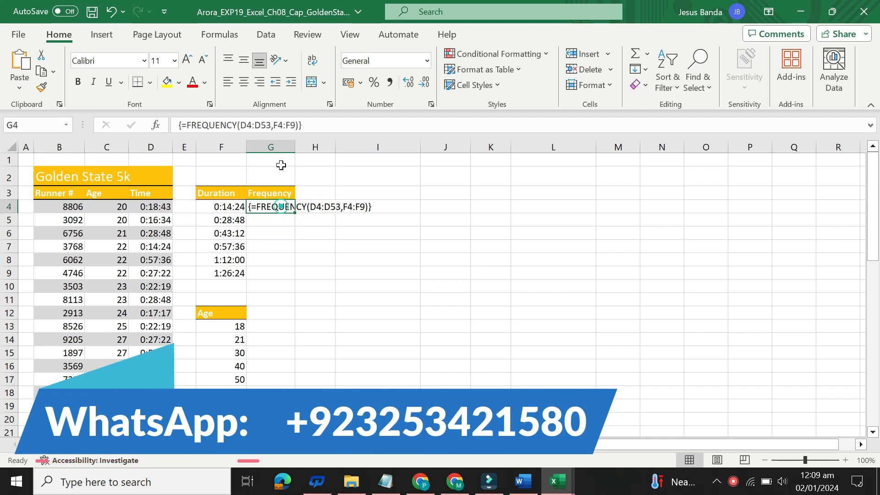
left_click(313, 127)
key("Return")
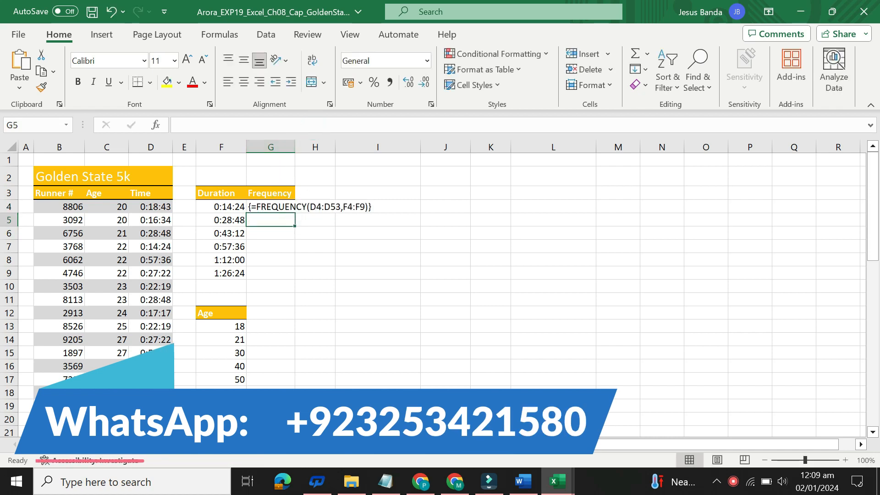
left_click(281, 206)
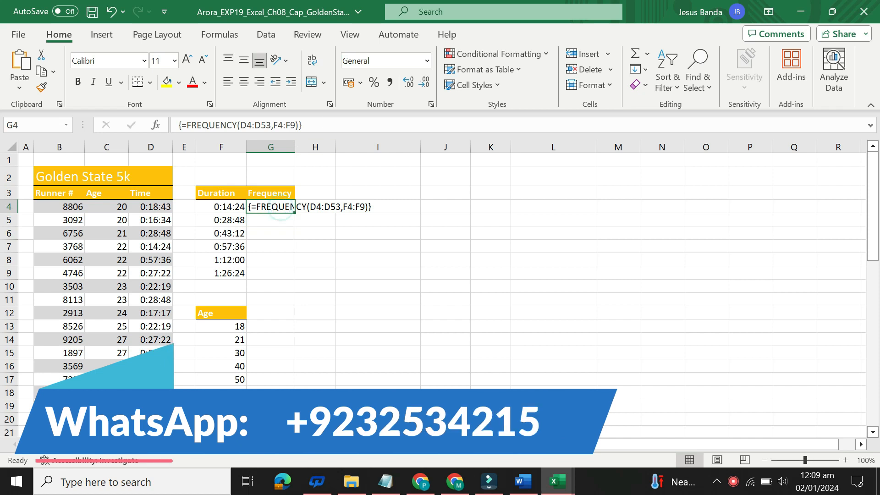
left_click(320, 124)
key("Return")
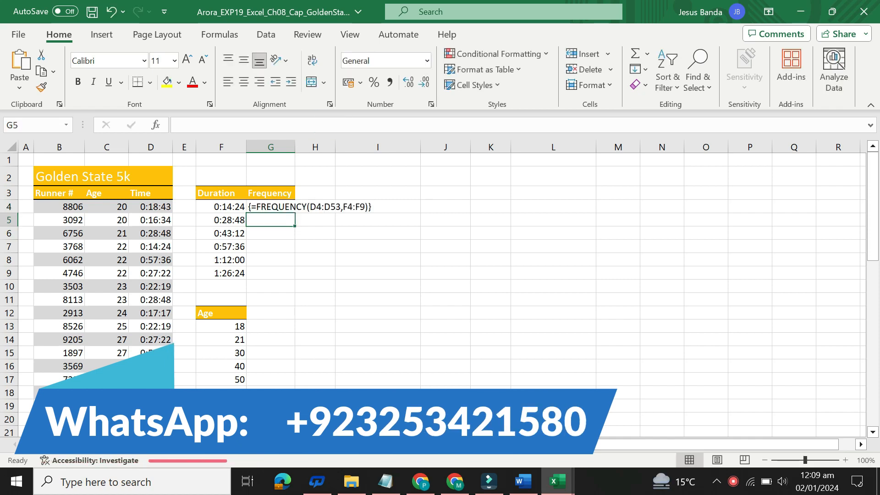
Remove the curly braces from the G4 entry so that it reads =FREQUENCY(D4:D53,F4:F9)
left_click(281, 207)
left_click(310, 129)
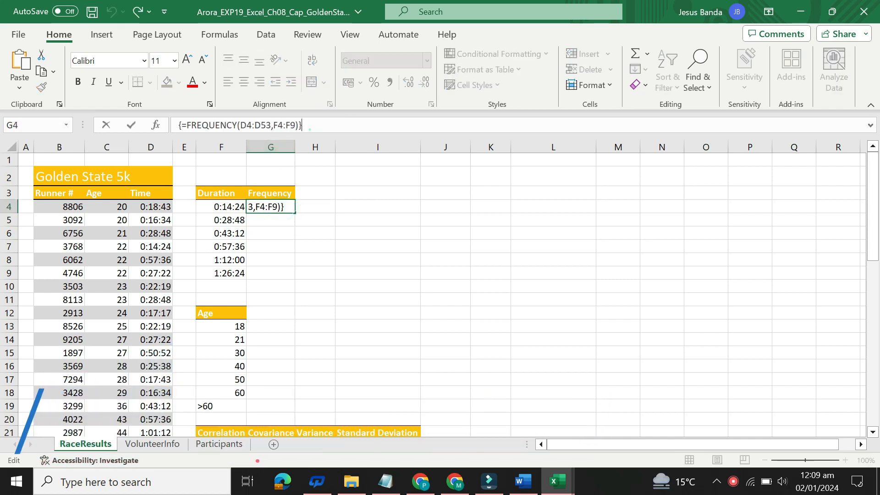
key("BackSpace")
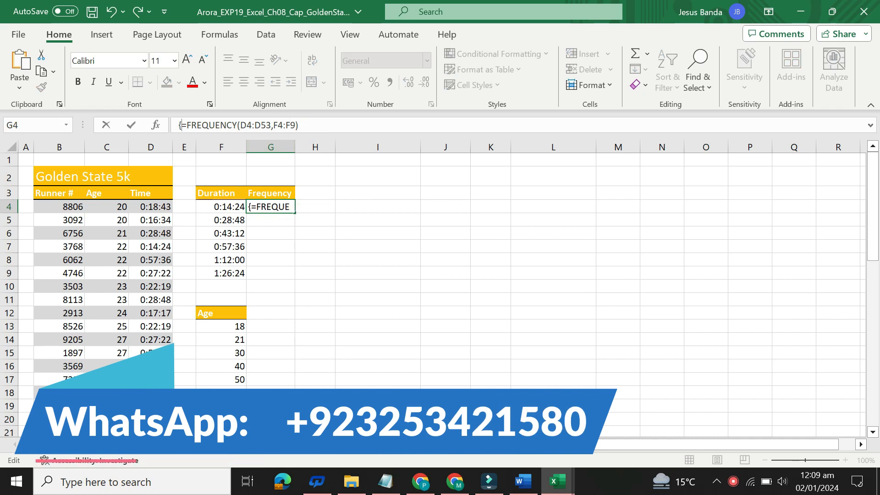
key("BackSpace")
key("Return")
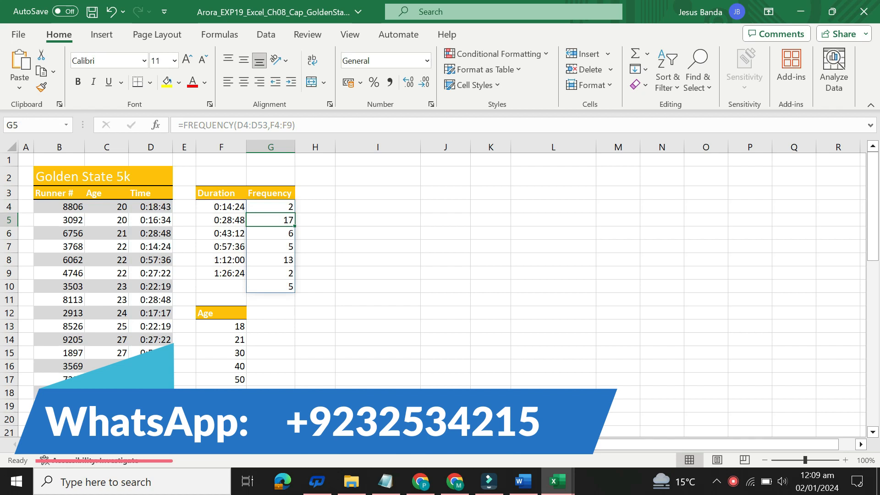
Examine the FREQUENCY formula in G4 and the extra value in G10 below the last duration
left_click(278, 204)
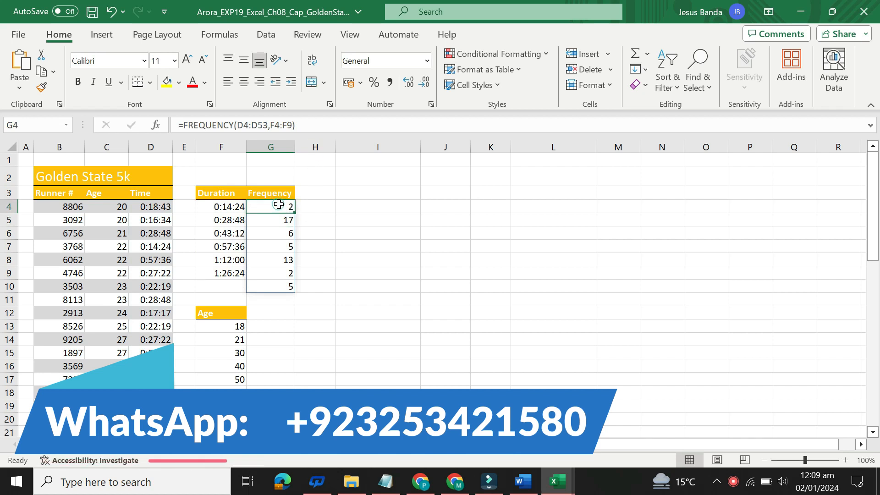
left_click(332, 212)
left_click(242, 286)
left_click_drag(266, 288, 286, 289)
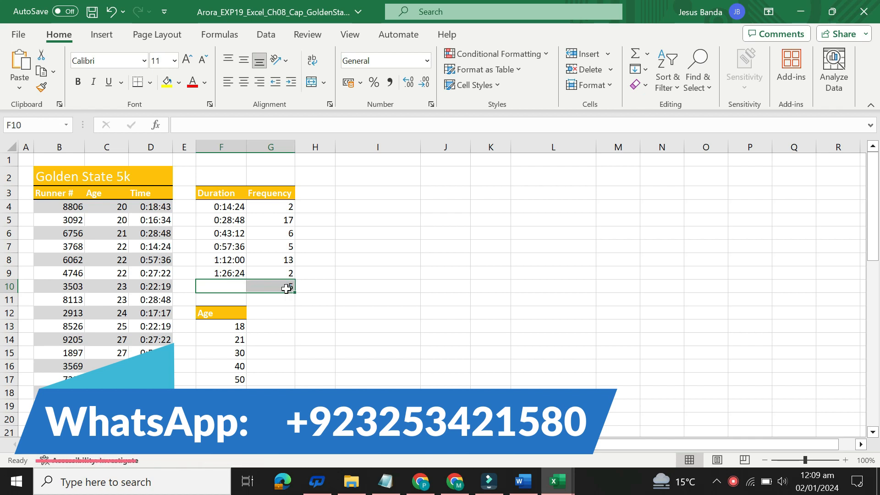
left_click(334, 287)
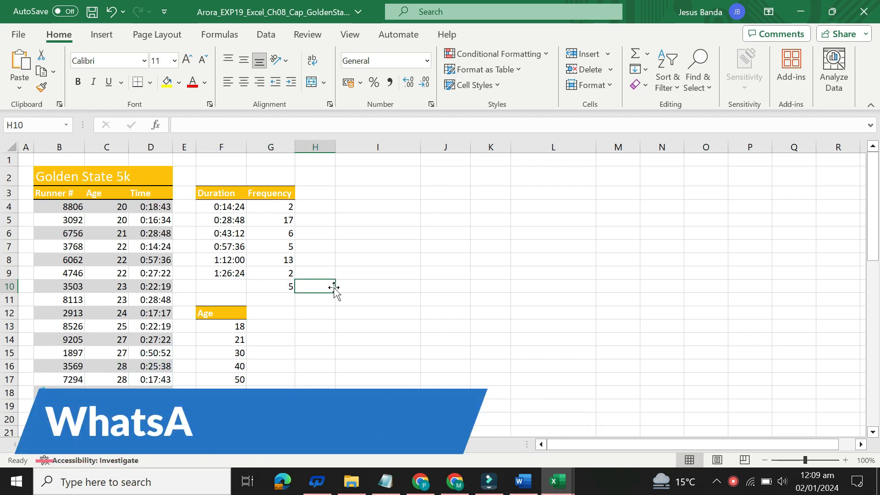
left_click(282, 288)
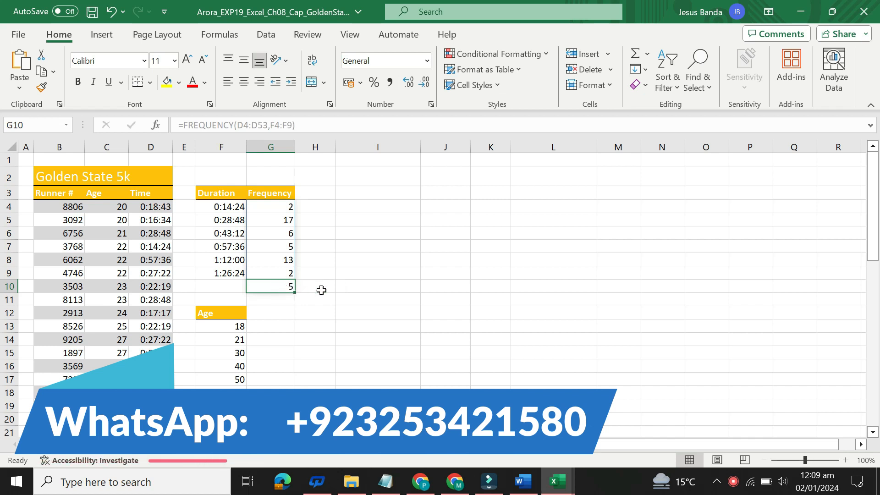
left_click(358, 289)
left_click(289, 206)
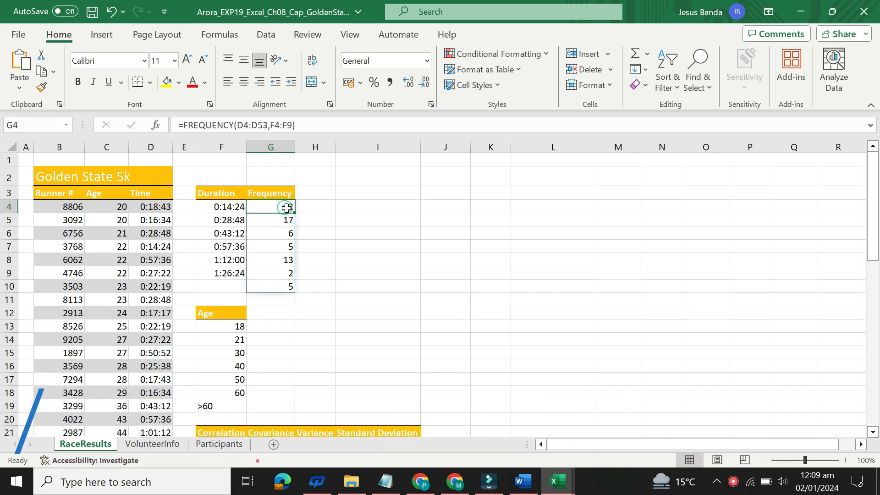
left_click(414, 359)
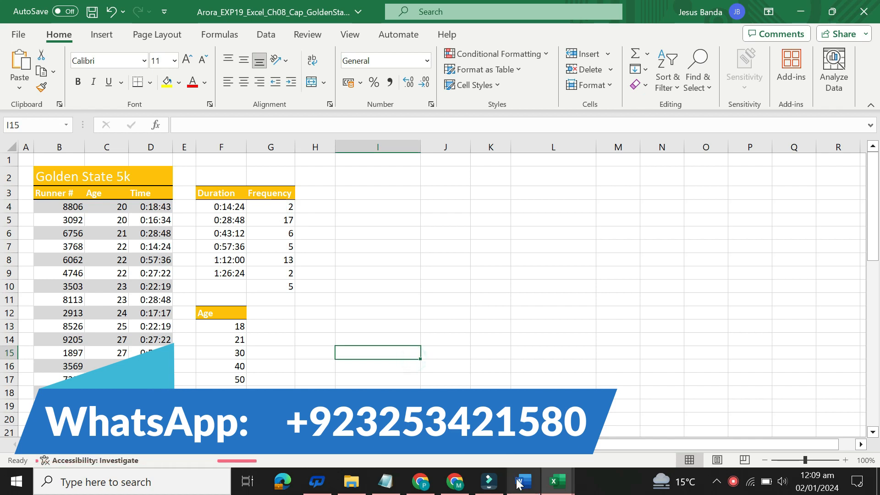
Switch to the Word instructions and restore the step 2 text to size 9 with no highlight color
left_click(518, 484)
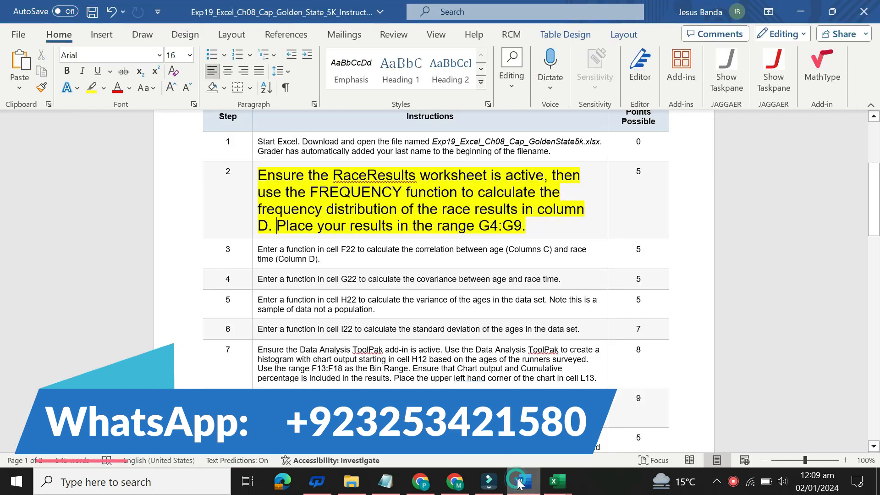
left_click(252, 191)
left_click(330, 146)
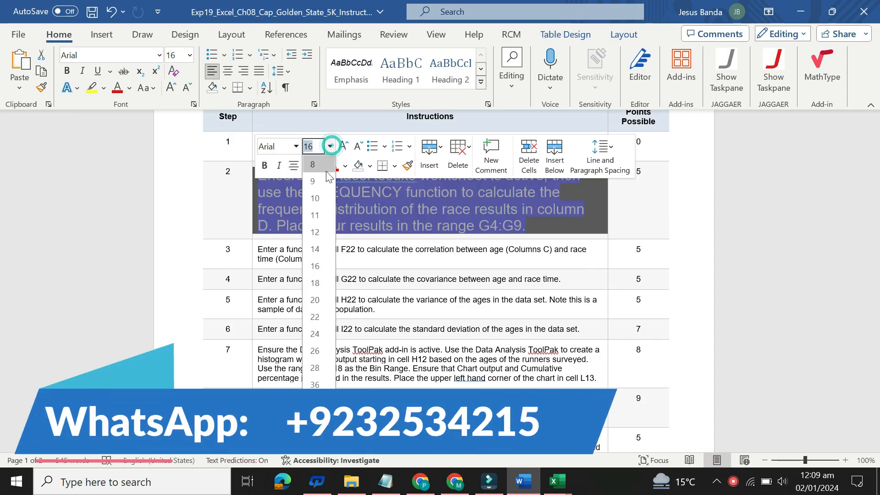
left_click(322, 182)
left_click(322, 167)
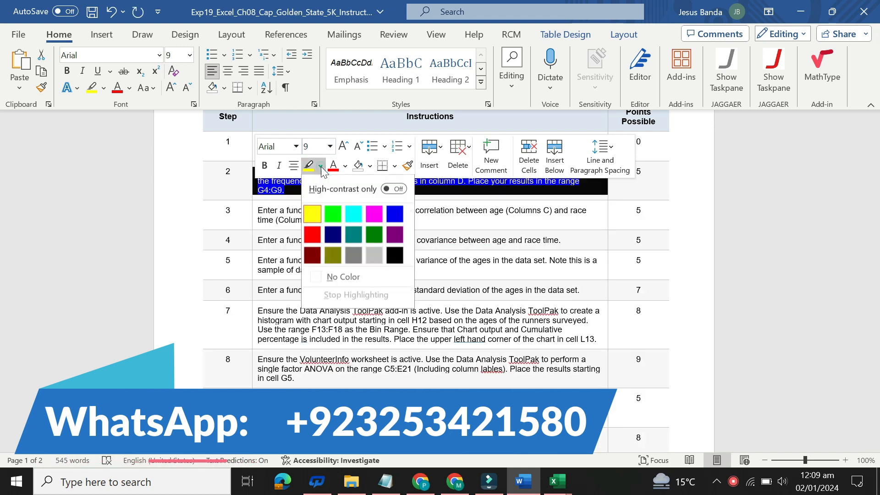
left_click(312, 214)
Enlarge the step 3 instruction to size 16, highlight it in yellow, and select its text for reading
left_click(253, 210)
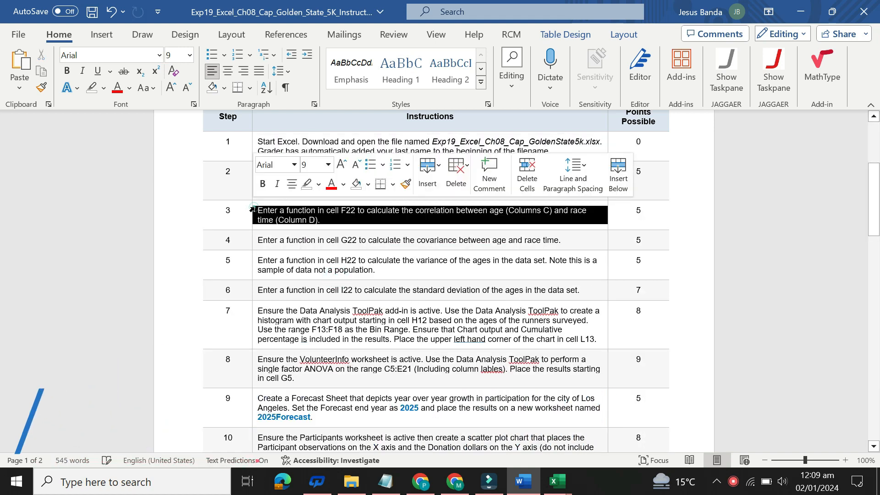
left_click(328, 164)
left_click(316, 285)
left_click(315, 184)
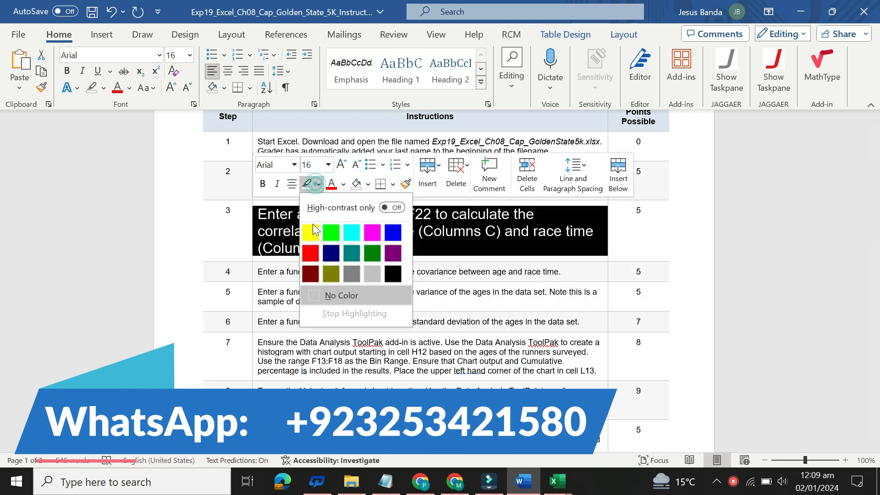
left_click(313, 224)
left_click(254, 214)
left_click(267, 216)
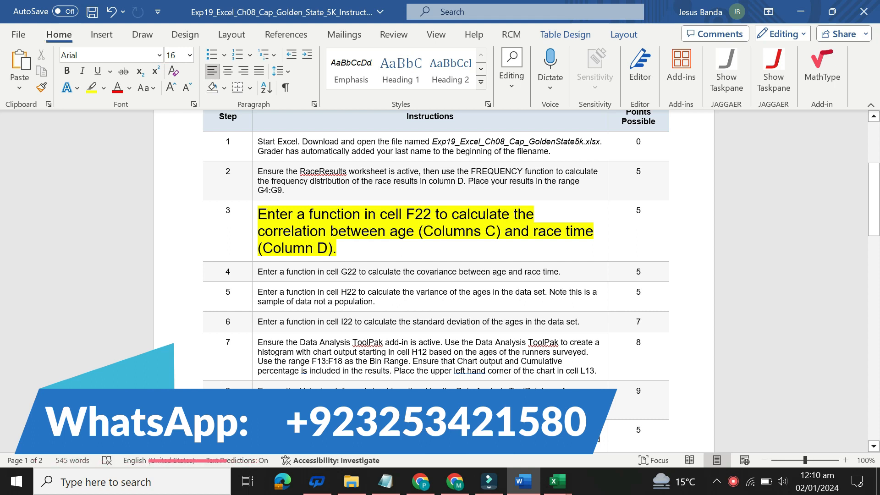
left_click_drag(259, 213, 333, 250)
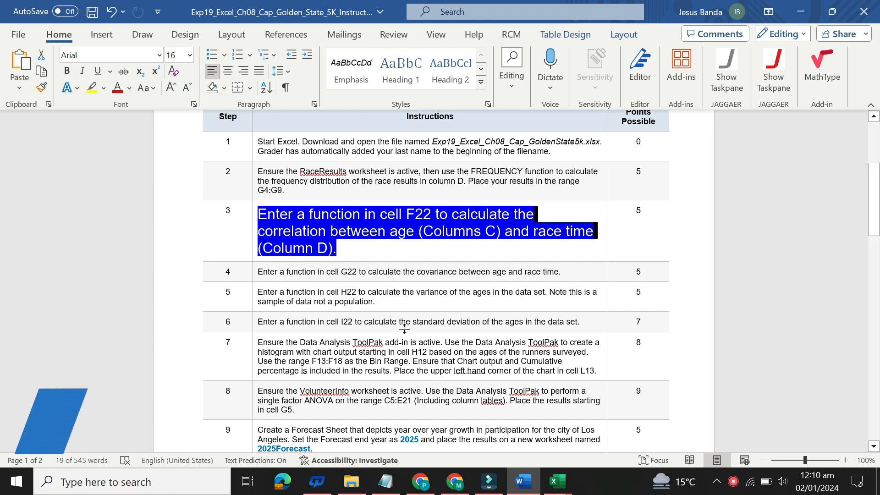
Switch to the Arora Excel workbook and enter =CORREL(C4:C53,D4:D53) in cell F22 under Correlation
mouse_move(557, 481)
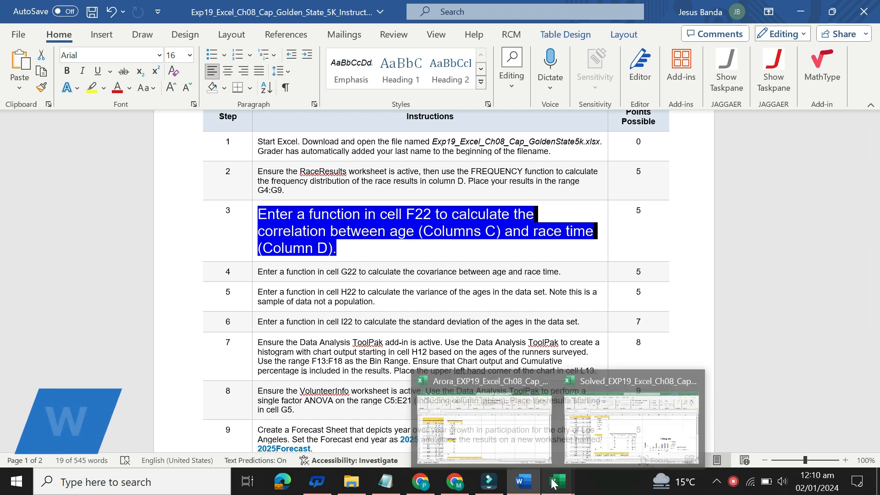
left_click(499, 433)
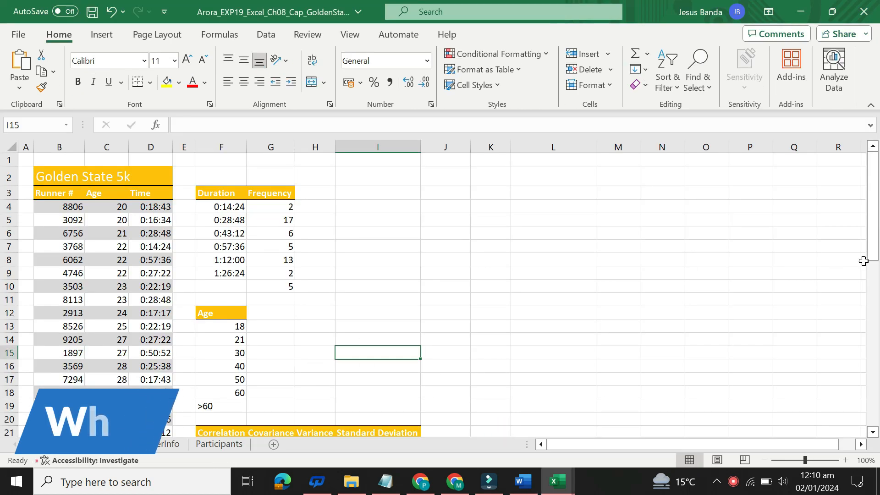
scroll(876, 229, "down", 1)
scroll(876, 229, "down", 2)
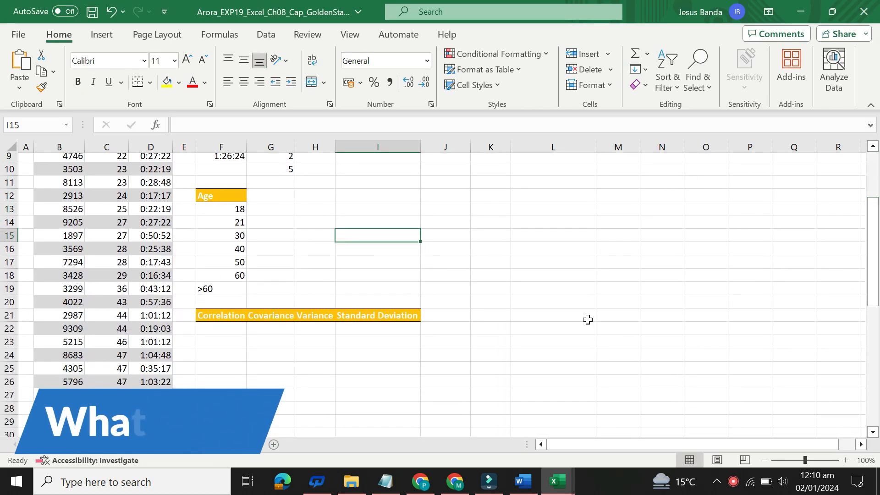
left_click(222, 329)
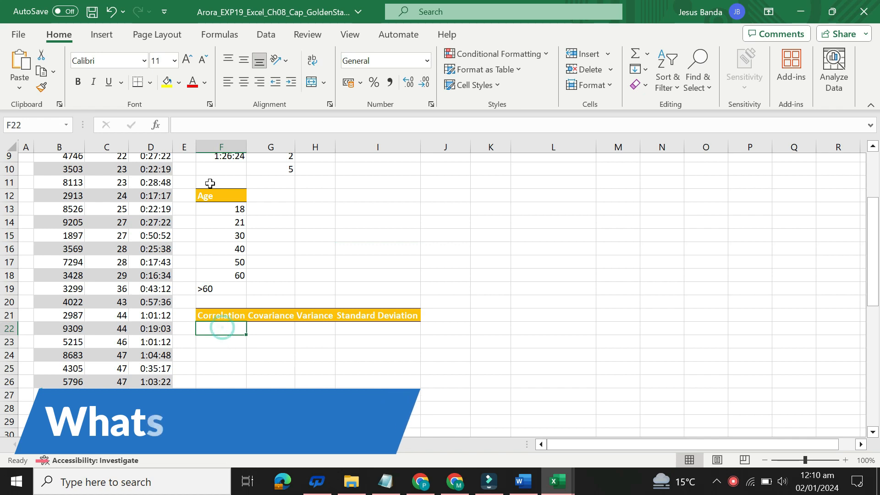
left_click(220, 124)
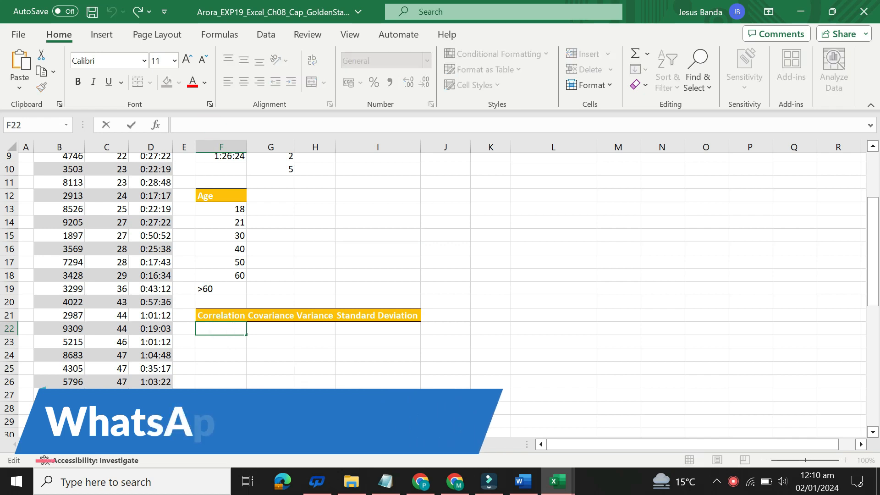
type("=CORREL(C4:C53,D4:D53)")
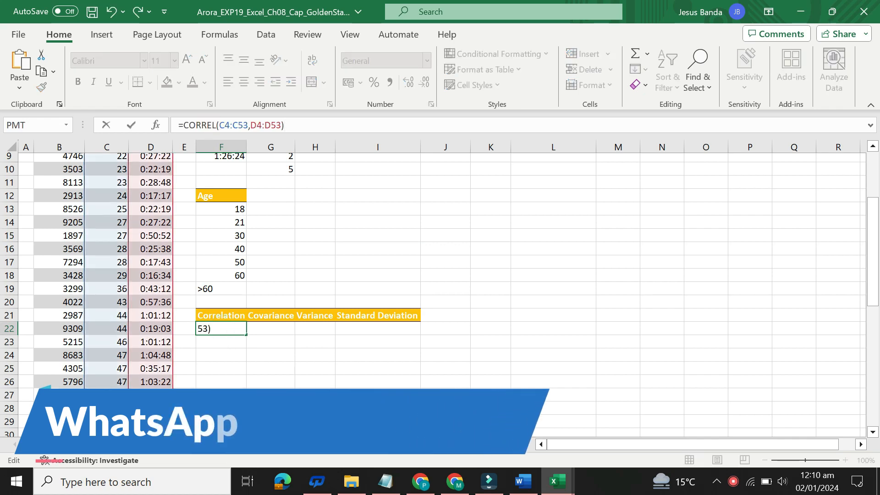
key("Return")
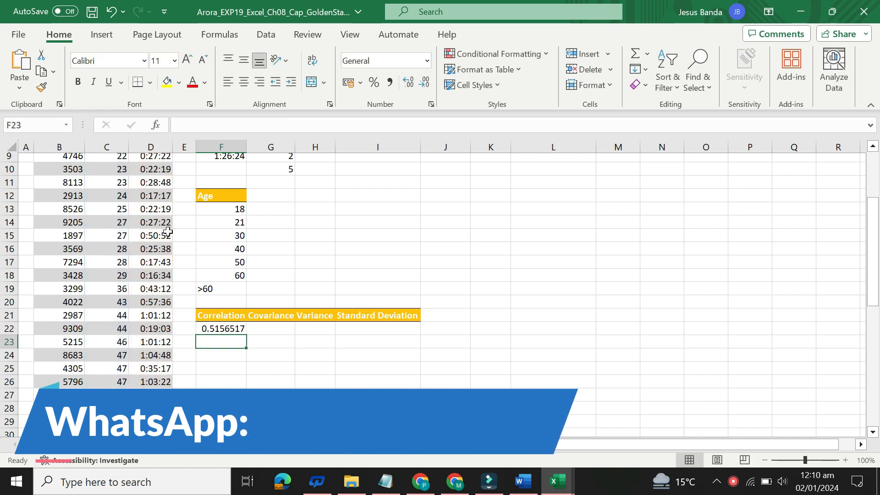
left_click(217, 330)
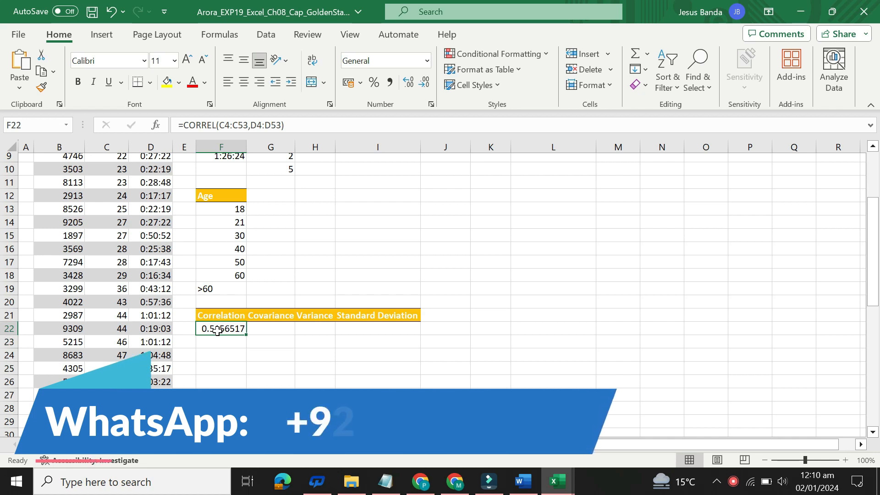
Return to the Word instructions and restore the step 3 text to size 9 with no highlight color
left_click(521, 477)
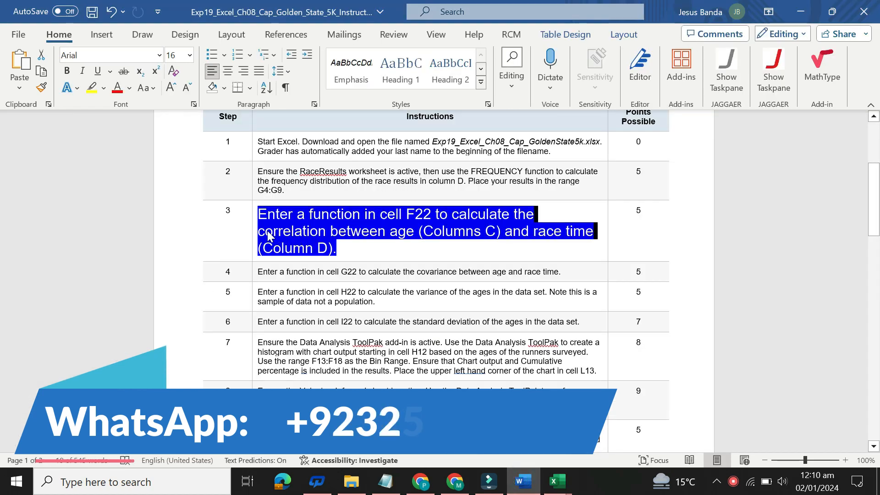
left_click(254, 226)
left_click(329, 185)
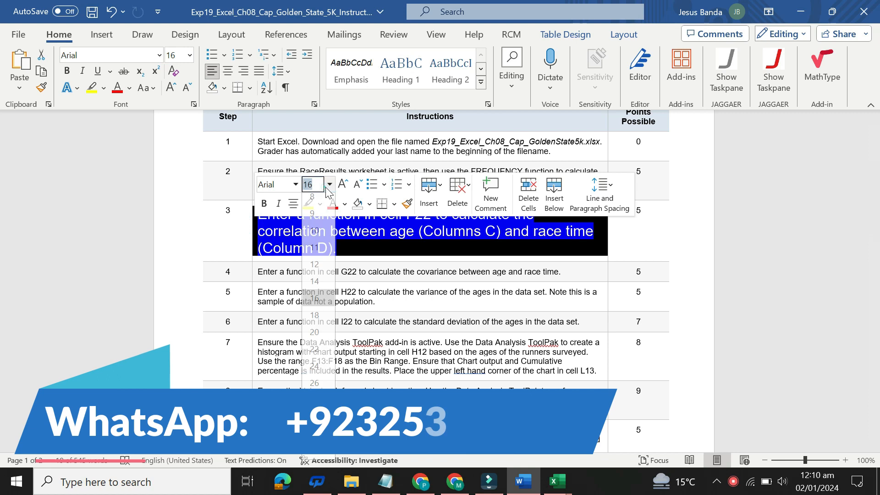
left_click(324, 218)
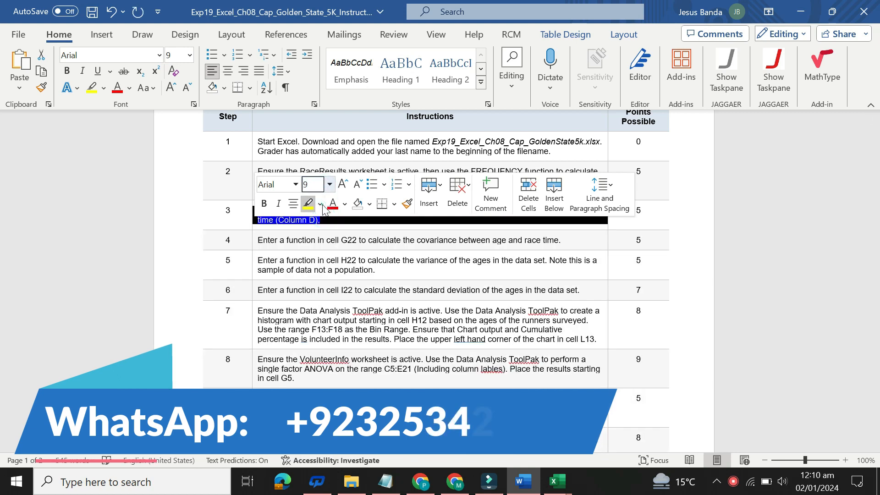
left_click(319, 205)
left_click(335, 310)
left_click(468, 261)
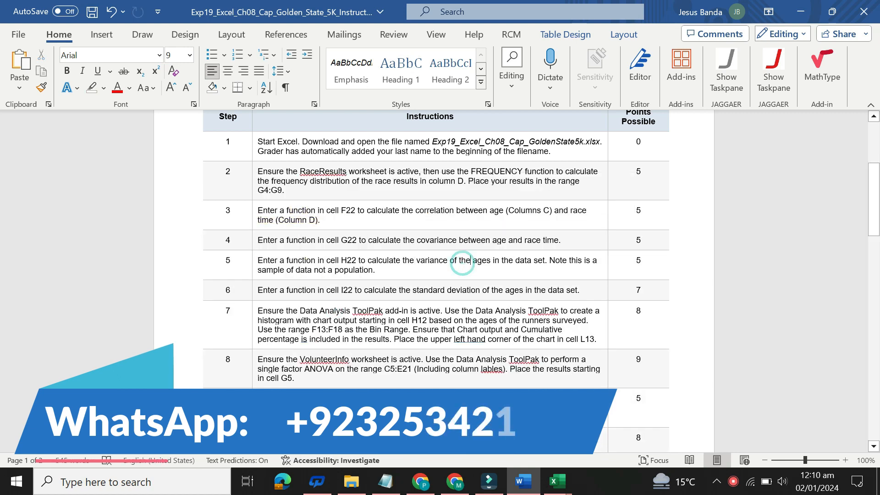
Enlarge the step 4 instruction to size 16, highlight it in yellow, and select its text for reading
scroll(462, 264, "down", 3)
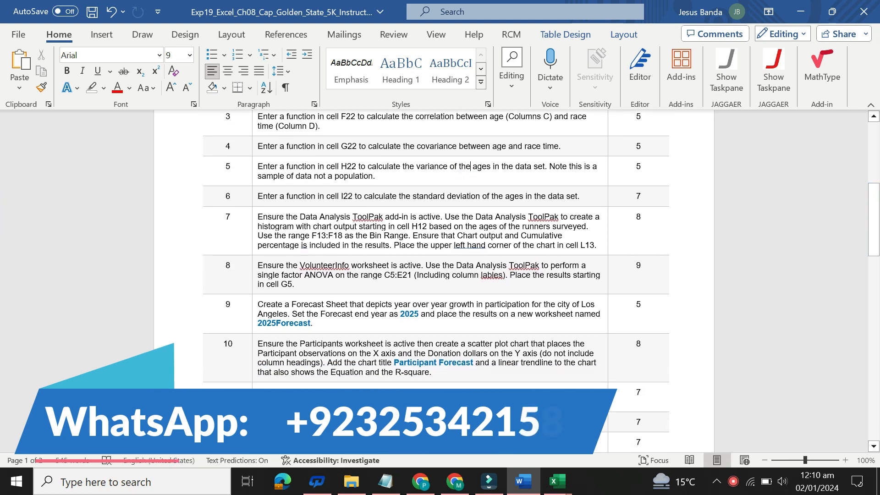
left_click(255, 151)
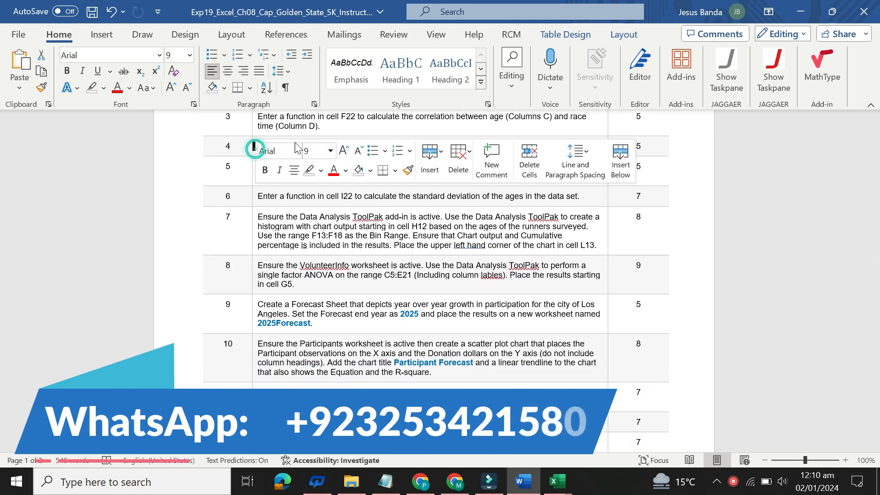
left_click(331, 151)
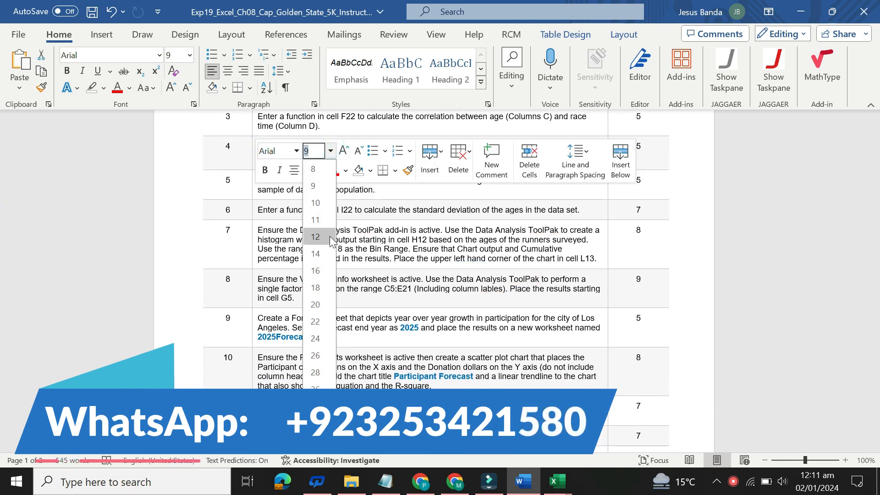
left_click(315, 270)
left_click(320, 170)
left_click(315, 220)
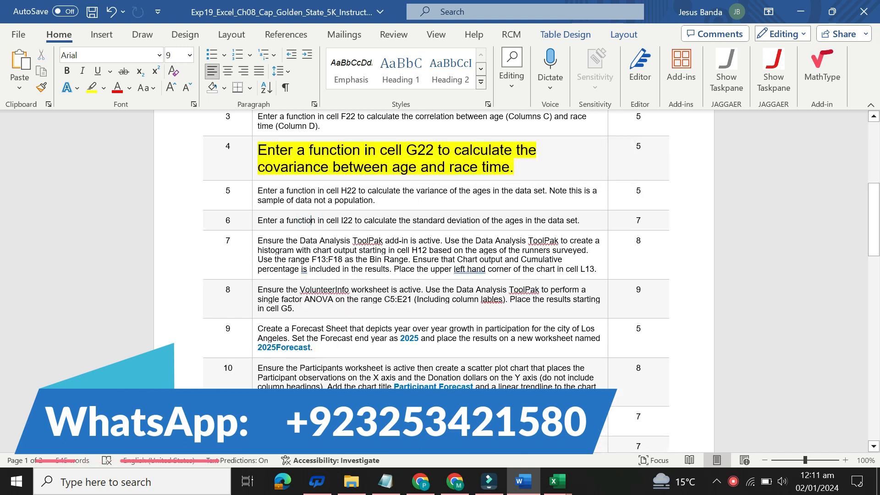
key("ctrl+shift+Right")
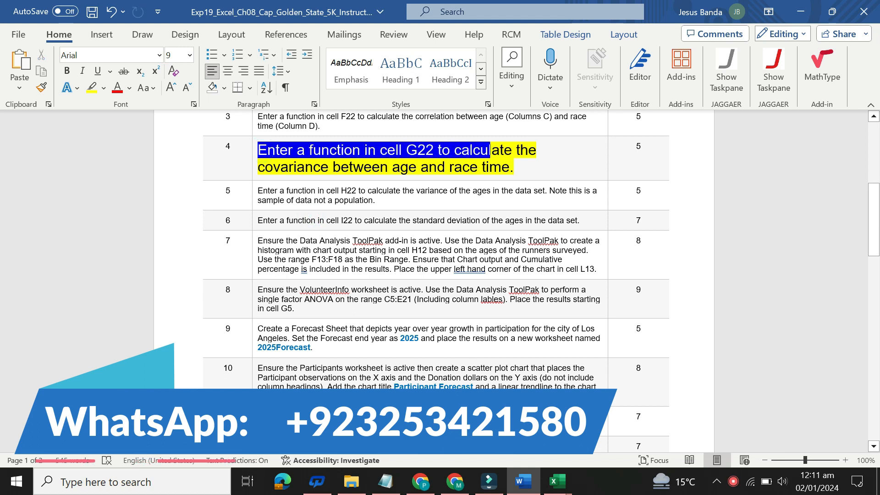
left_click_drag(504, 151, 313, 166)
key("ctrl+shift+Right")
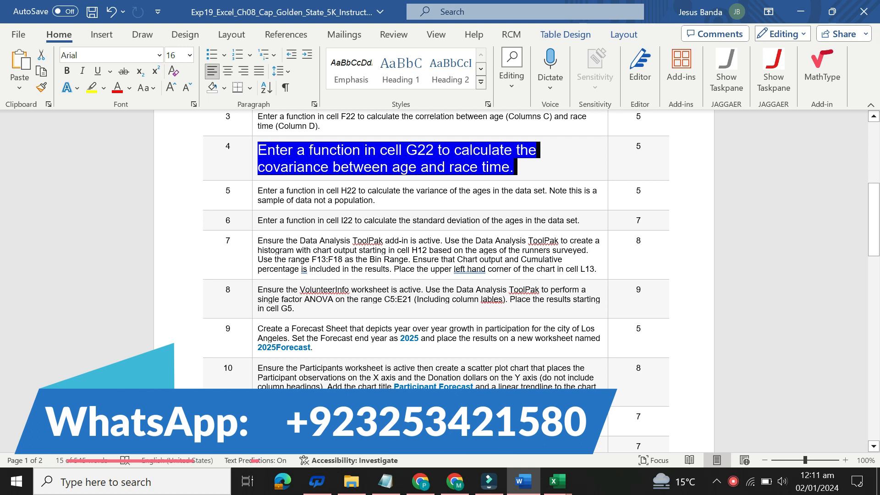
Switch to the Arora Excel workbook and enter =COVARIANCE.S(C4:C53,D4:D53) in cell G22 under Covariance
mouse_move(557, 481)
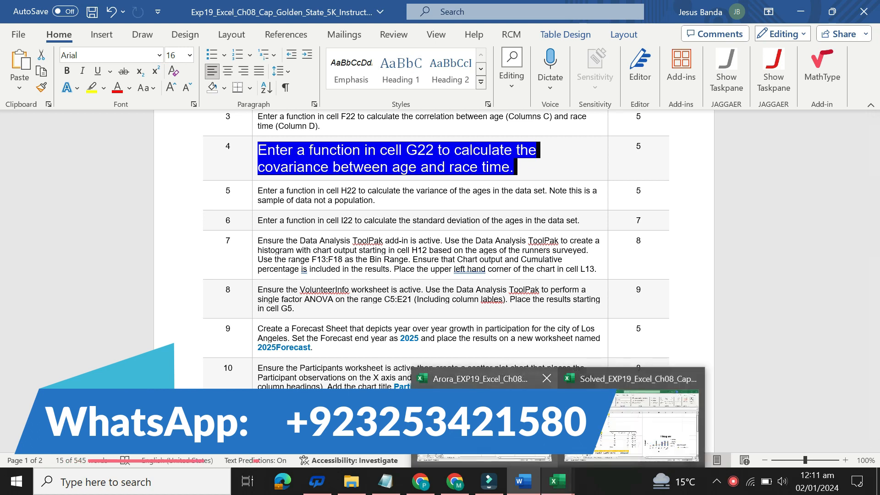
left_click(481, 412)
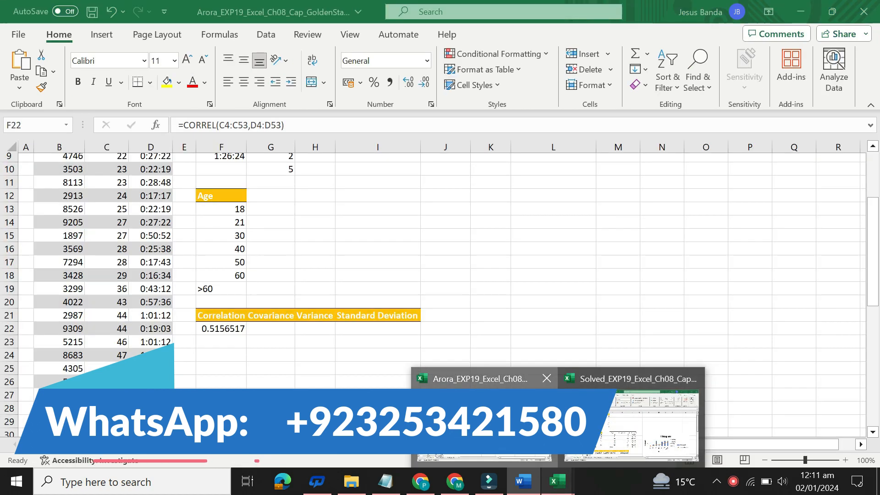
left_click(521, 476)
left_click(268, 156)
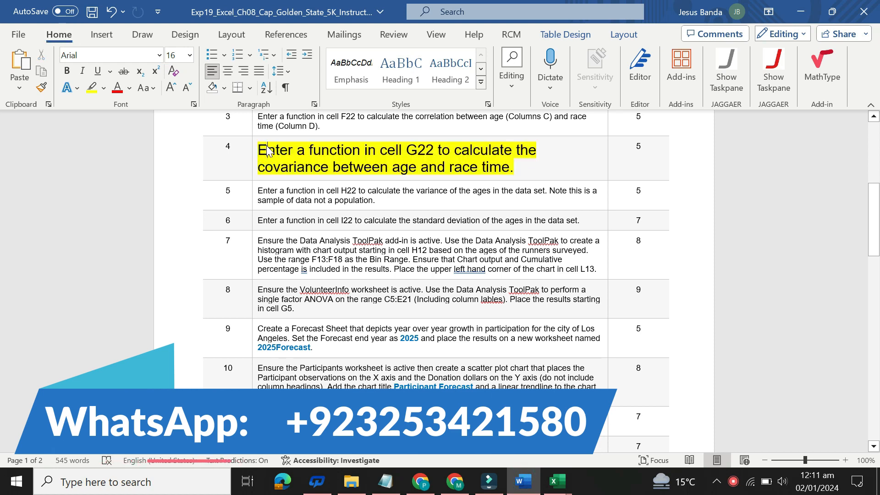
mouse_move(557, 481)
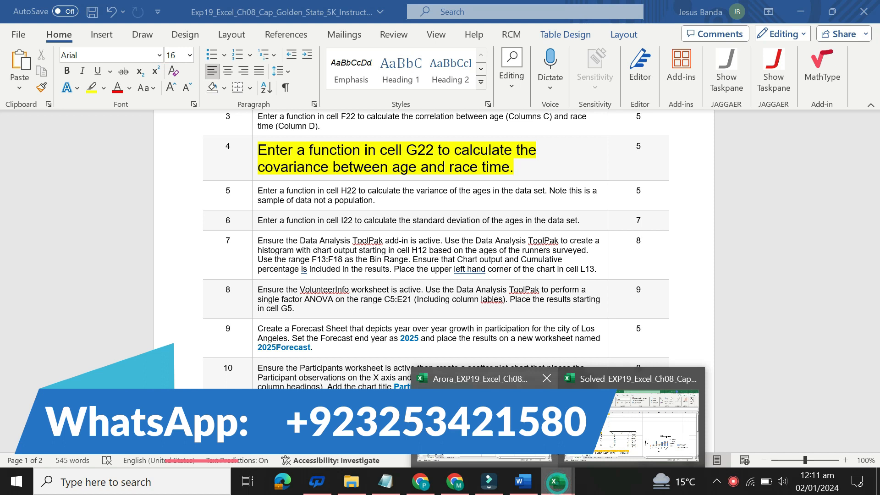
left_click(363, 375)
left_click(271, 329)
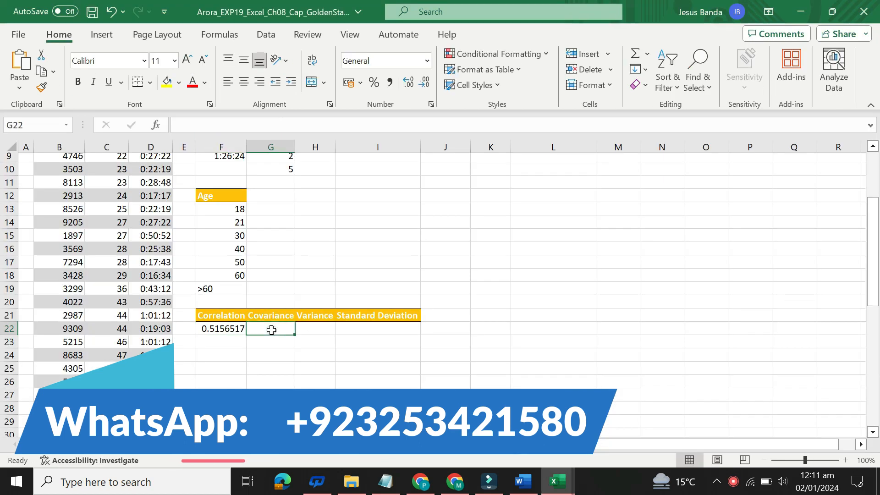
type("=COVARIANCE.S(C4:C53,D4:D53)")
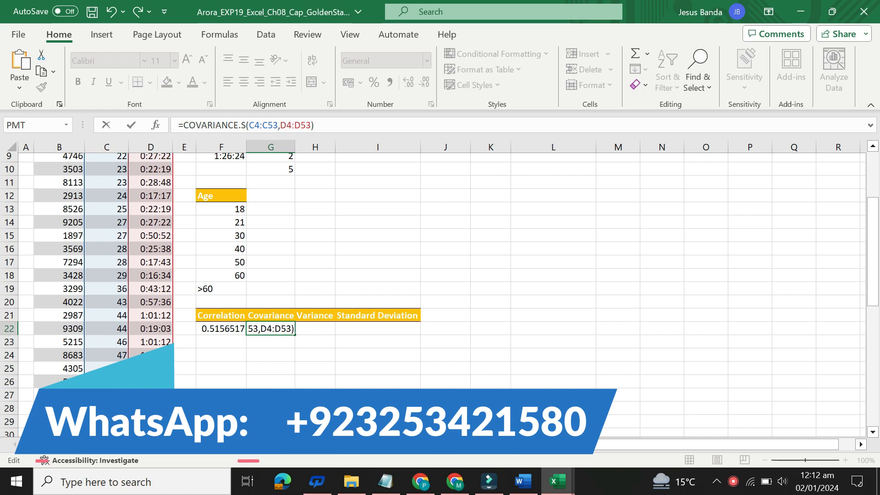
key("Return")
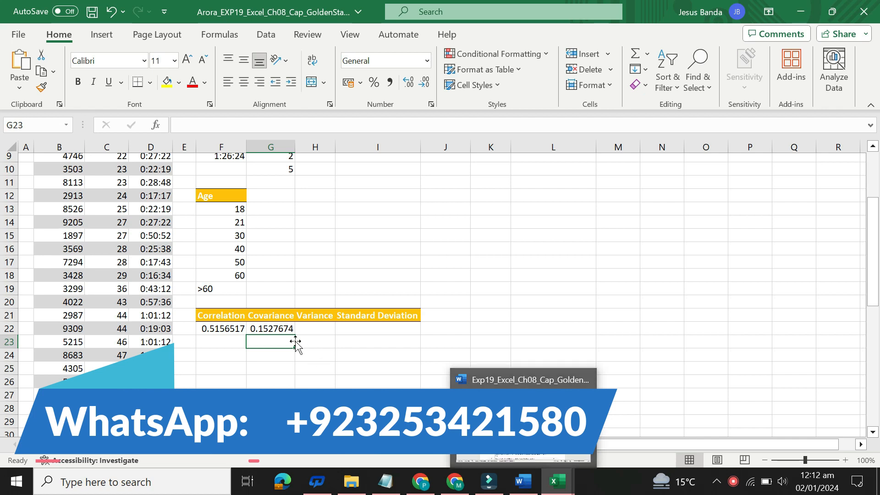
left_click(284, 323)
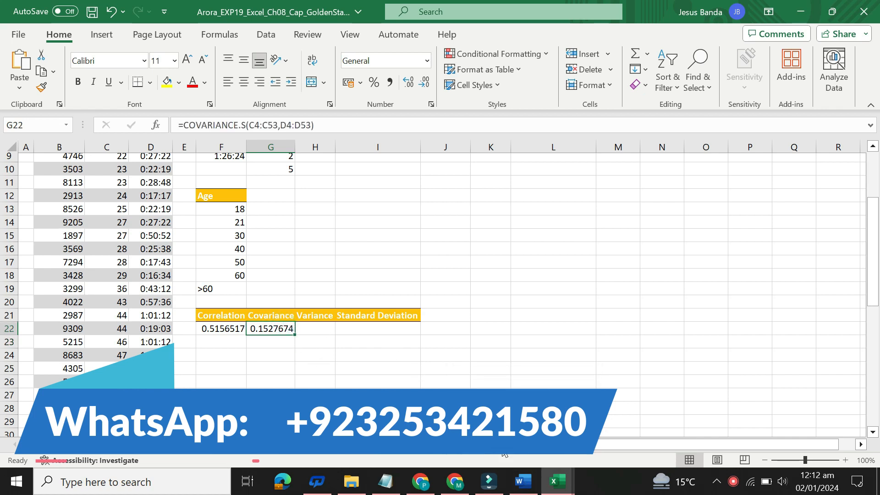
Return to the Word instructions and restore the step 4 text to size 9 with no highlight color
left_click(523, 481)
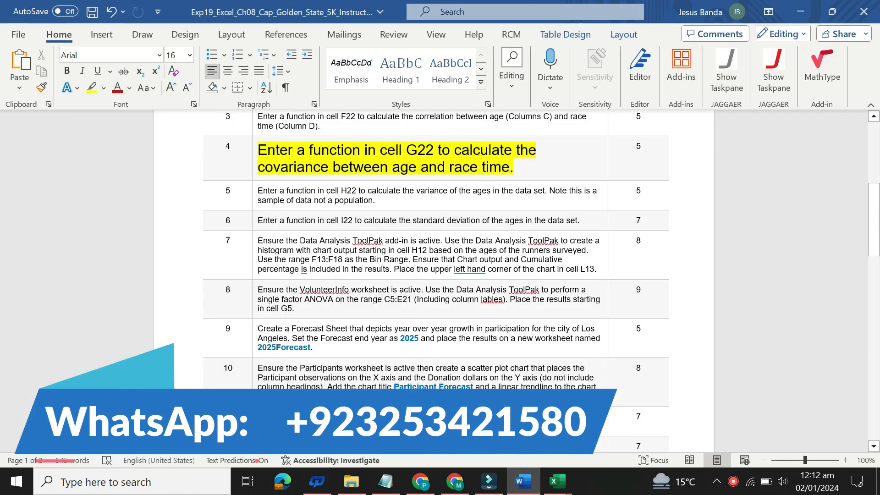
left_click(251, 156)
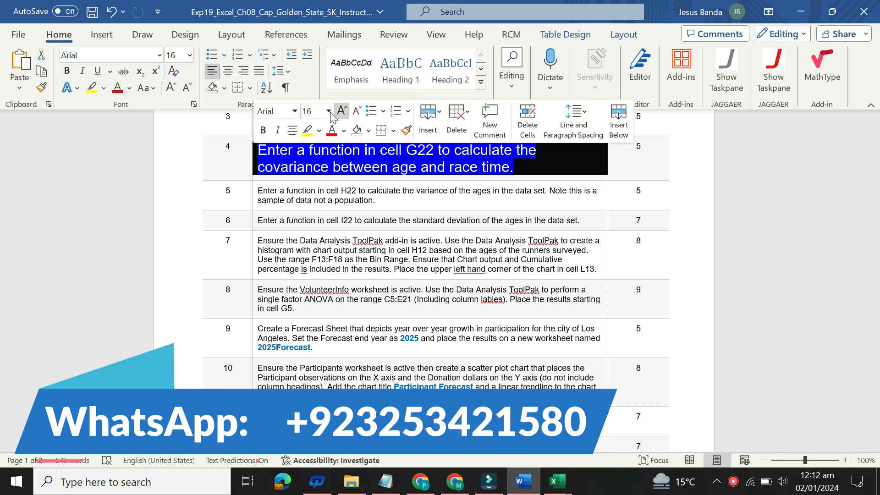
left_click(329, 111)
left_click(311, 146)
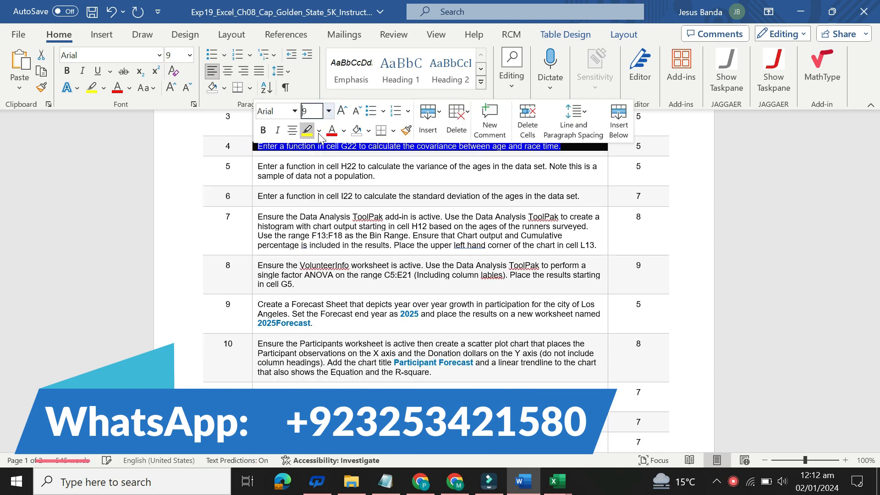
left_click(319, 131)
left_click(339, 242)
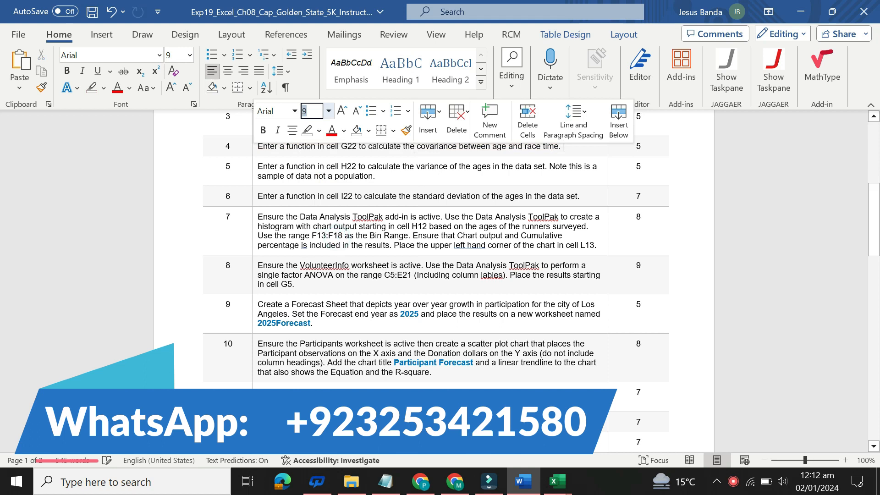
Enlarge the step 5 instruction to size 16, highlight it in yellow, and select its text for reading
left_click(254, 170)
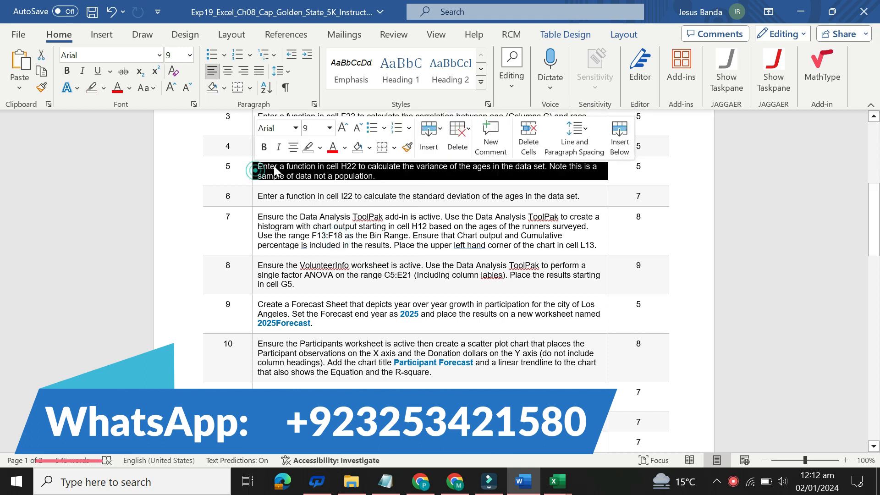
left_click(330, 128)
left_click(308, 248)
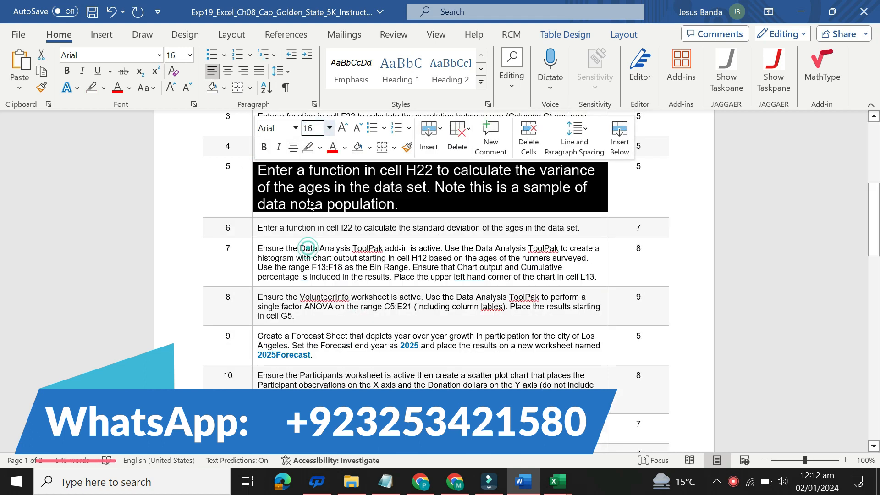
left_click(319, 147)
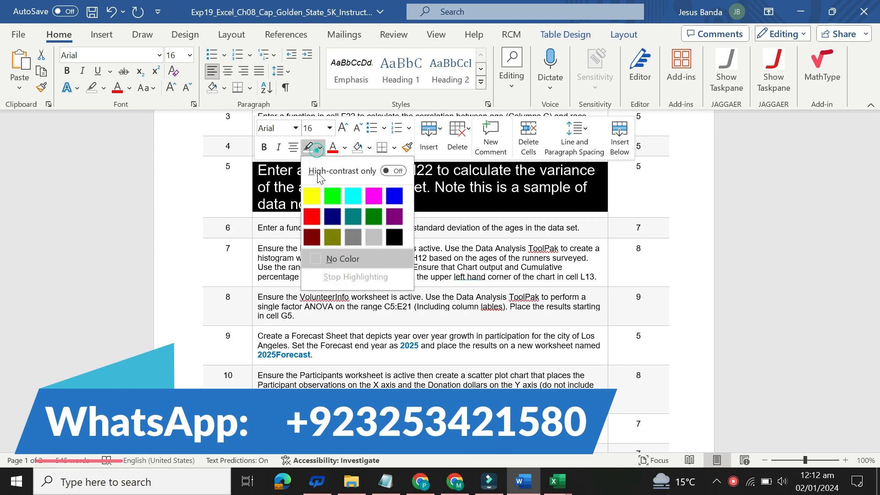
left_click(314, 198)
left_click(270, 188)
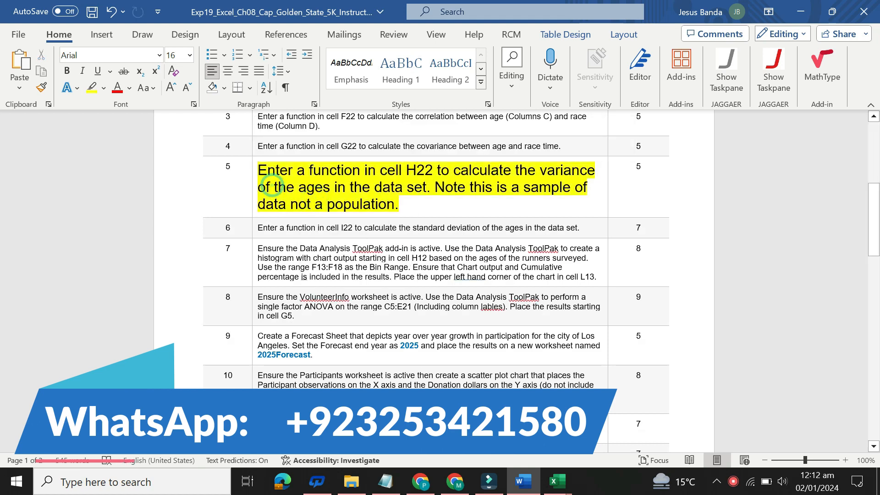
left_click_drag(258, 170, 399, 204)
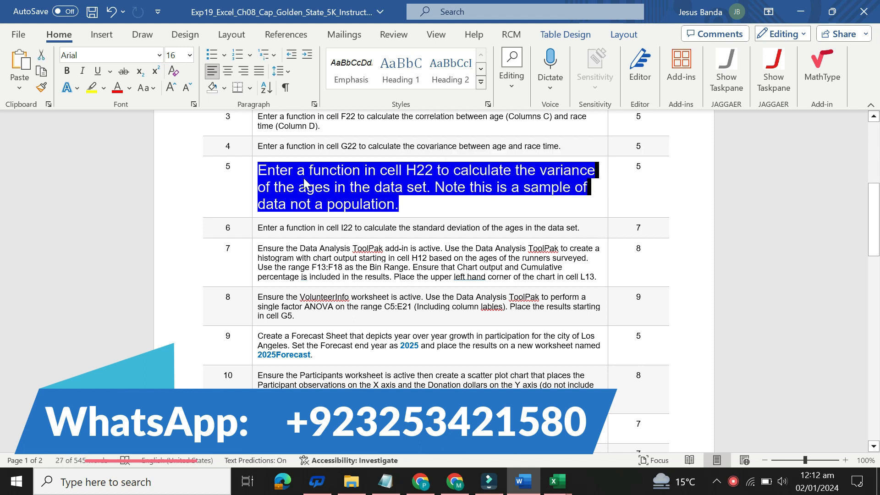
left_click_drag(292, 171, 291, 171)
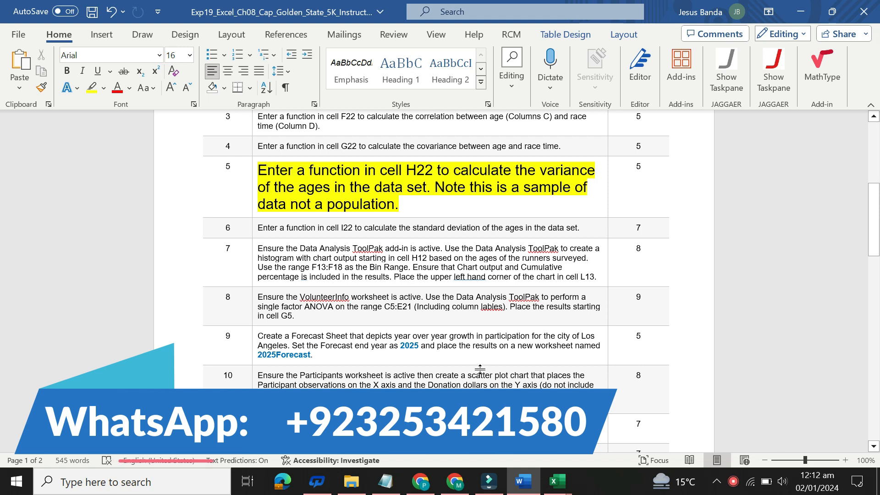
Switch to the Arora Excel workbook and enter =VAR.S(C4:C53) in cell H22 under Variance
mouse_move(557, 481)
left_click(484, 414)
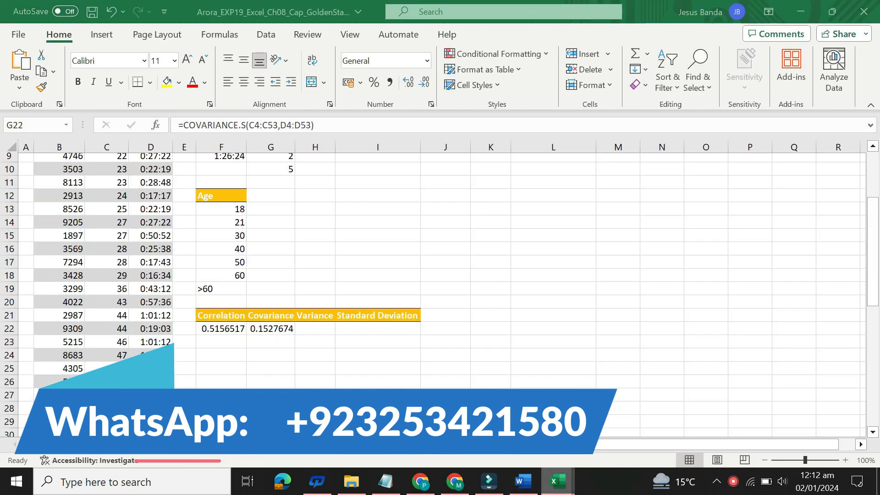
left_click(316, 326)
left_click(227, 121)
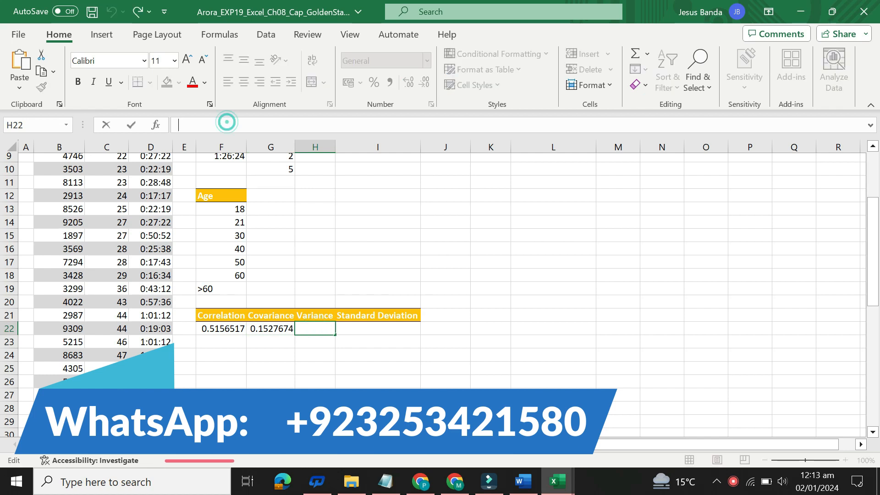
type("=VAR.S(C4:C53)")
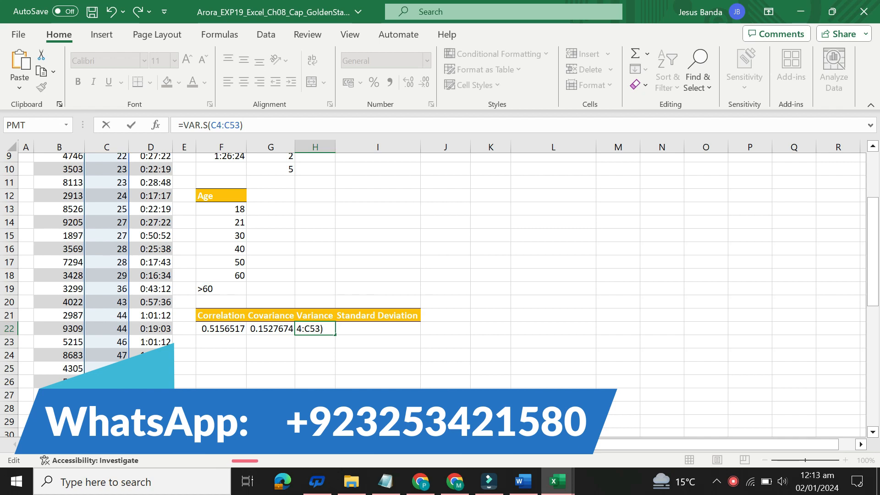
key("Return")
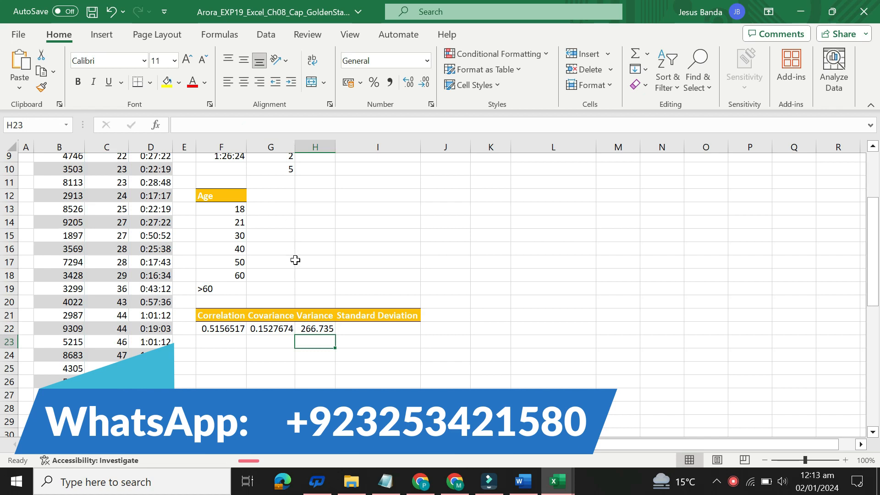
left_click(328, 327)
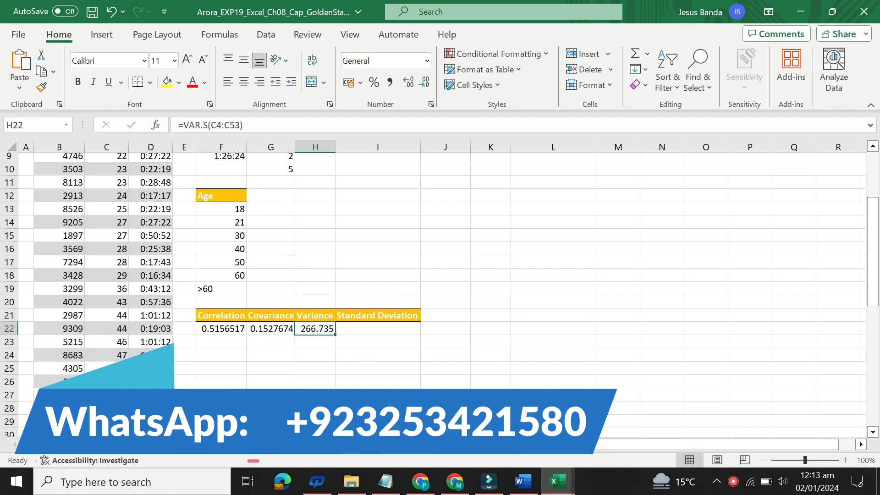
Return to the Word instructions and restore the step 5 text to size 9 with no highlight color
left_click(521, 481)
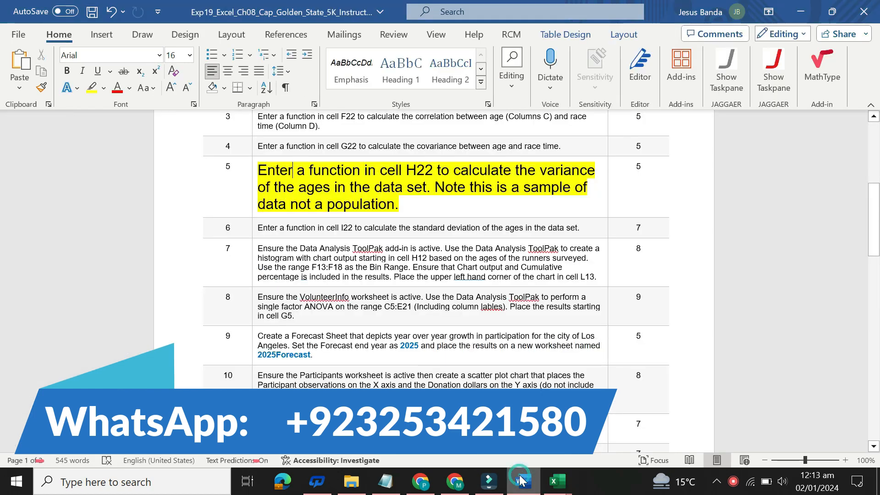
left_click(253, 187)
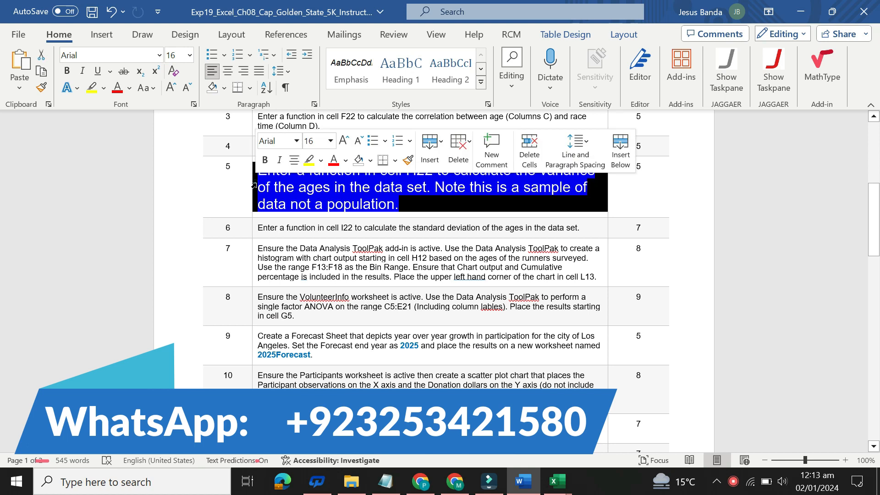
left_click(330, 141)
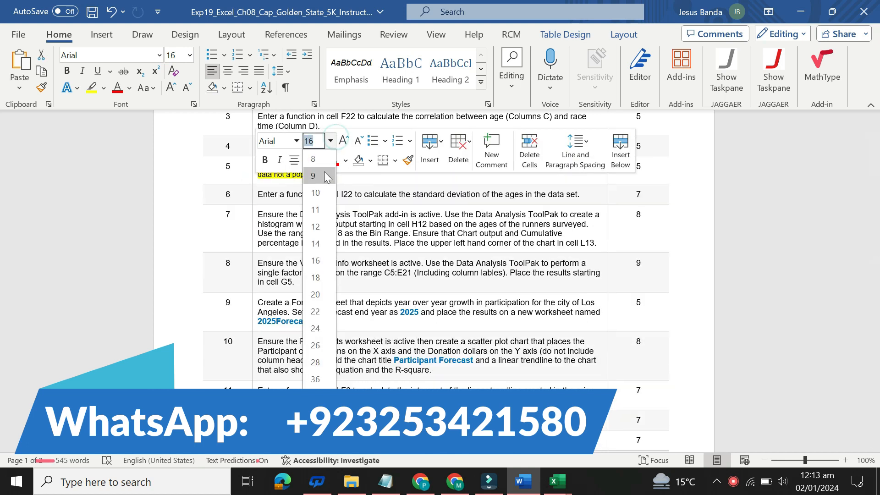
left_click(323, 172)
left_click(321, 160)
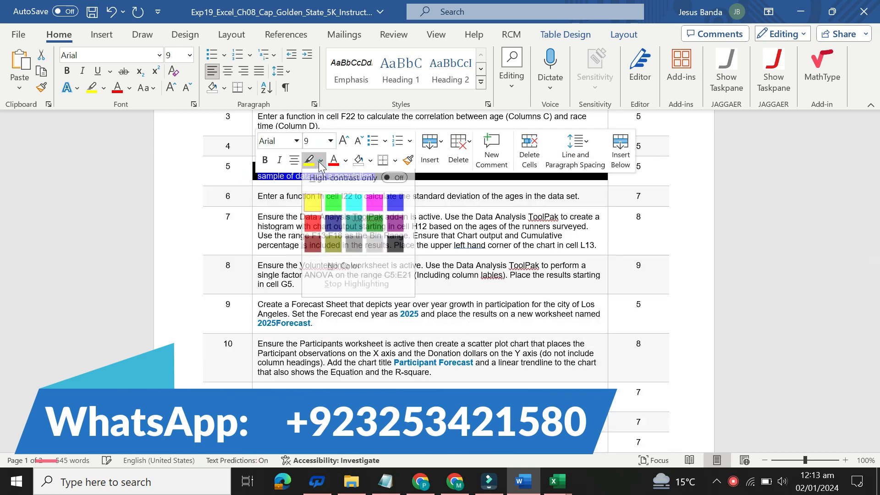
left_click(329, 271)
Enlarge the step 6 instruction to size 16, highlight it in yellow, and select its text for reading
left_click(252, 199)
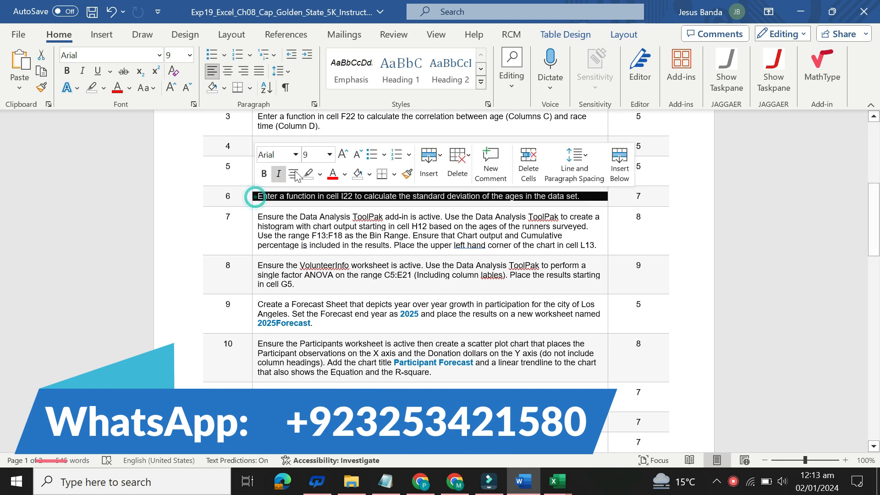
left_click(329, 155)
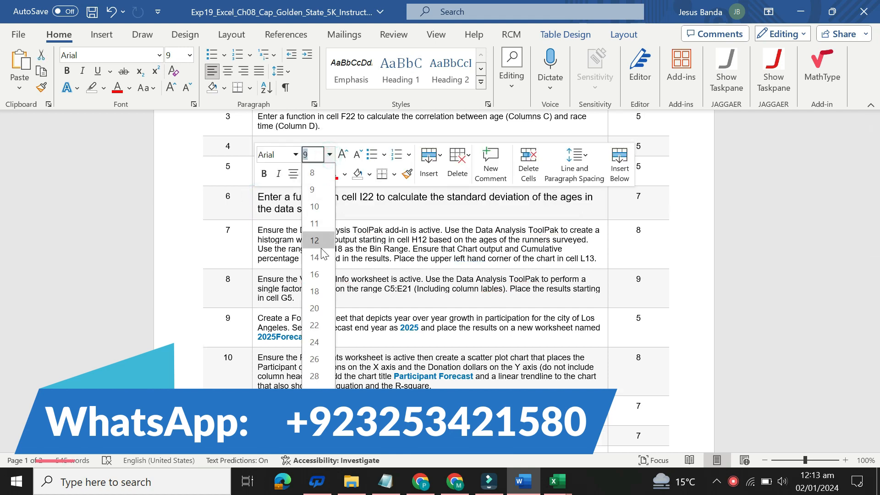
left_click(322, 273)
left_click(320, 174)
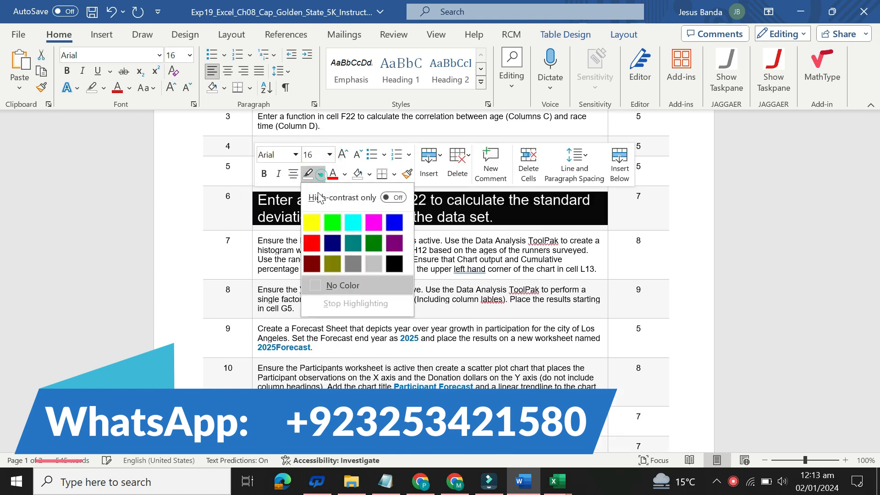
left_click(315, 217)
left_click(296, 200)
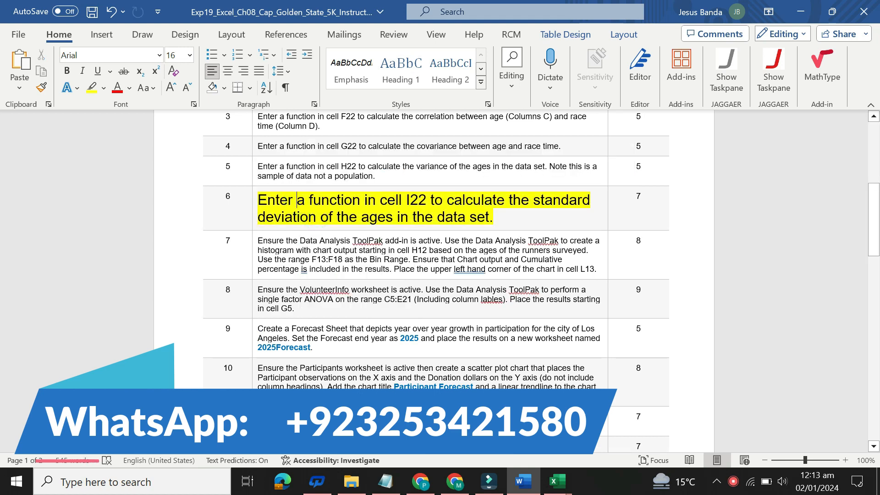
left_click_drag(259, 198, 493, 217)
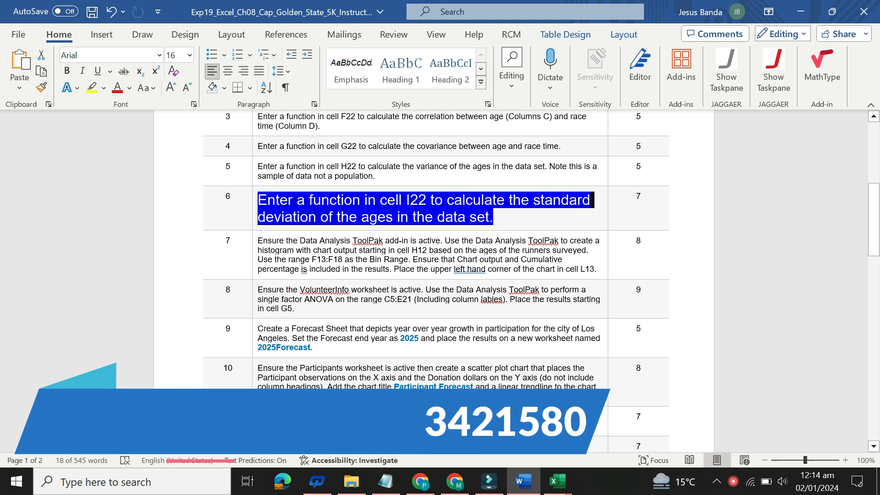
Switch to the Arora Excel workbook and enter =STDEV.S(C4:C53) in cell I22 under Standard Deviation
mouse_move(557, 480)
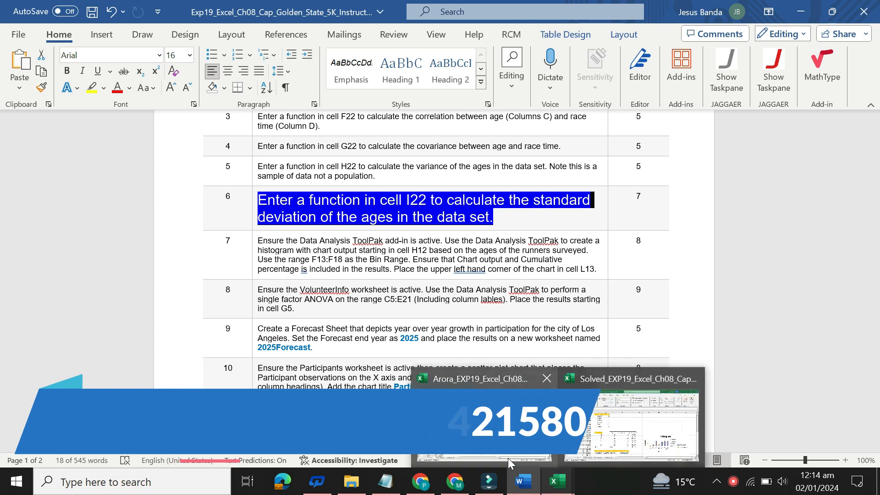
left_click(508, 458)
left_click(365, 330)
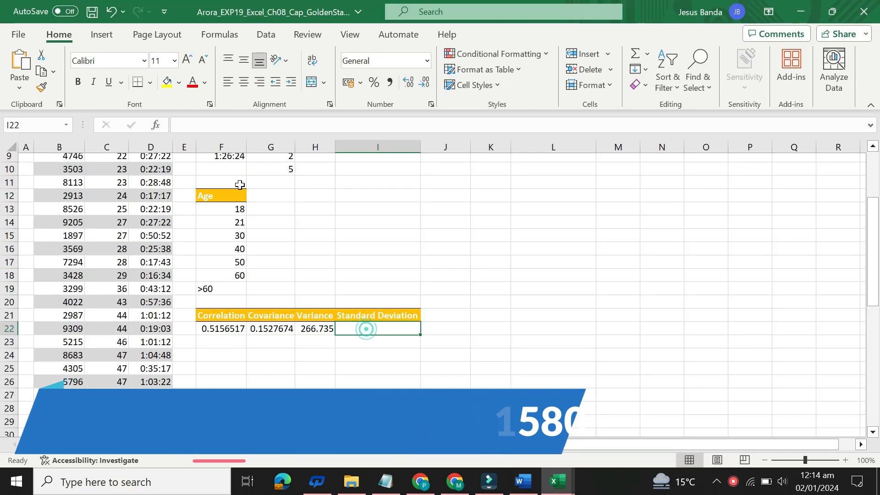
type("=STDEV.S(C4:C53)")
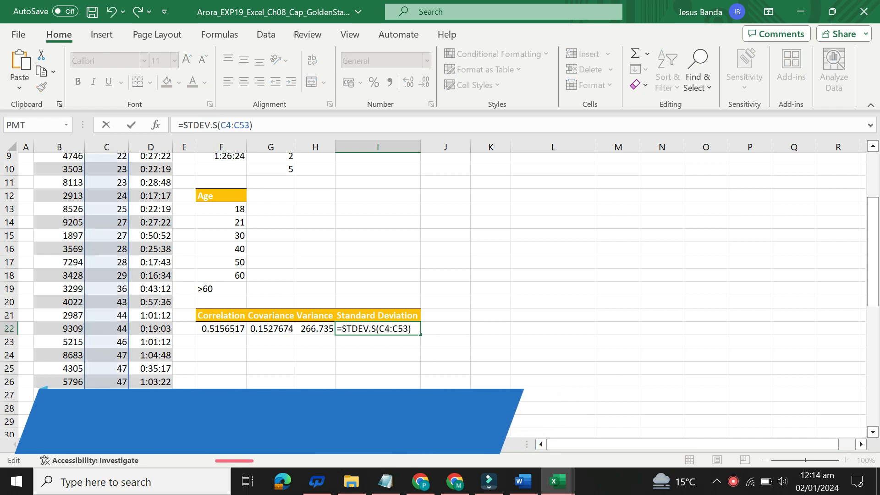
key("Return")
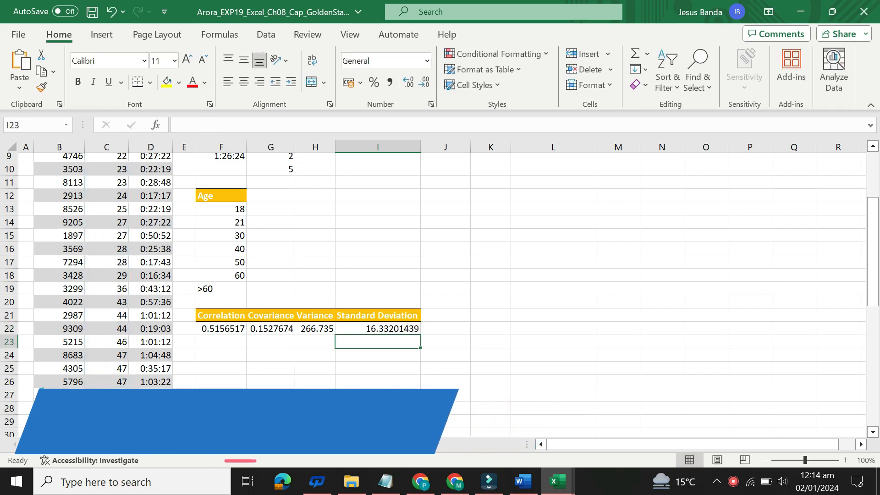
left_click(413, 326)
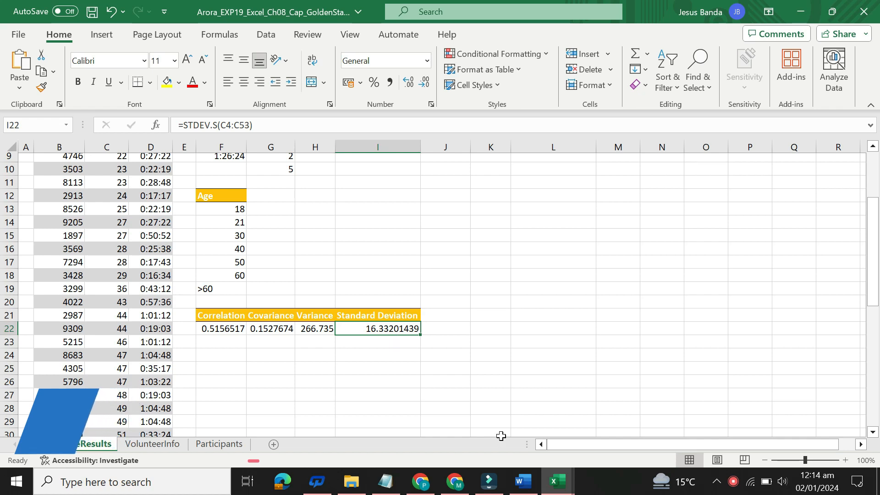
Return to the Word instructions and restore the step 6 text to size 9 with no highlight color
left_click(520, 483)
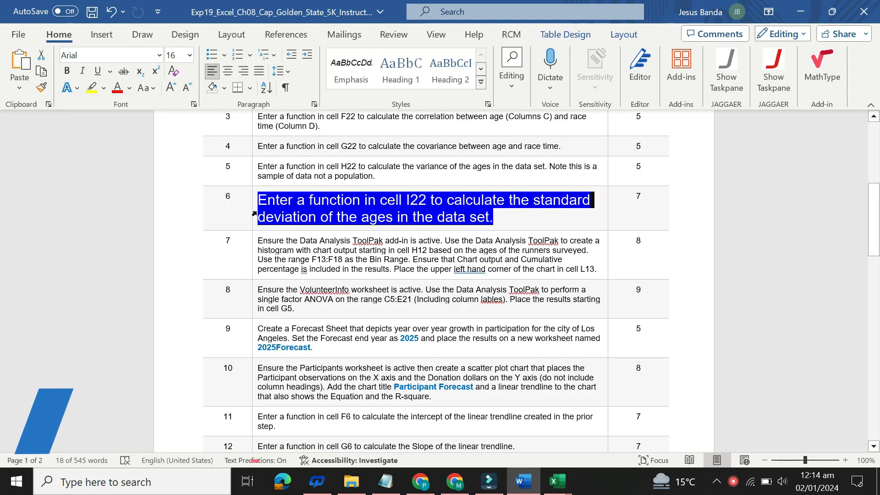
left_click(251, 206)
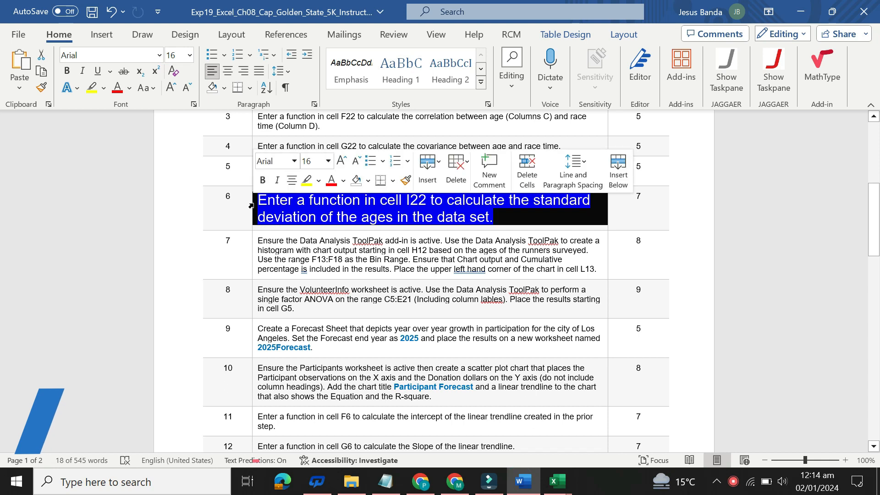
left_click(328, 161)
left_click(310, 195)
left_click(319, 180)
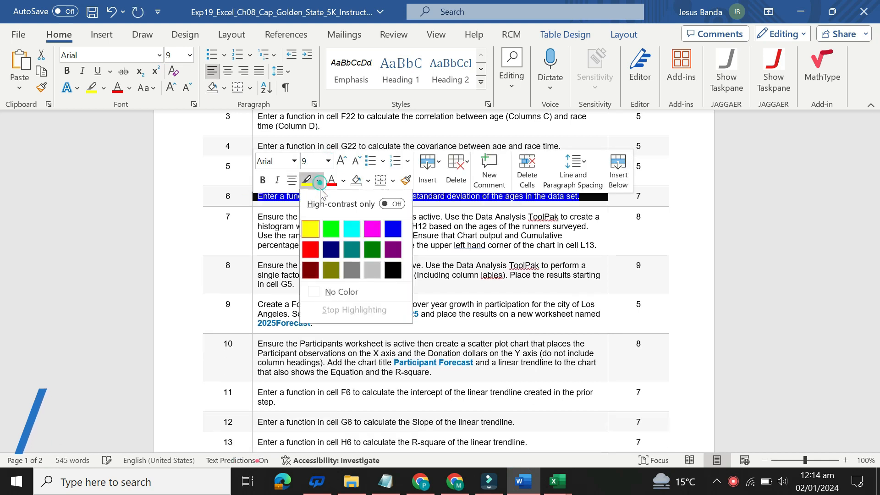
left_click(343, 291)
left_click(474, 277)
left_click_drag(879, 229, 861, 147)
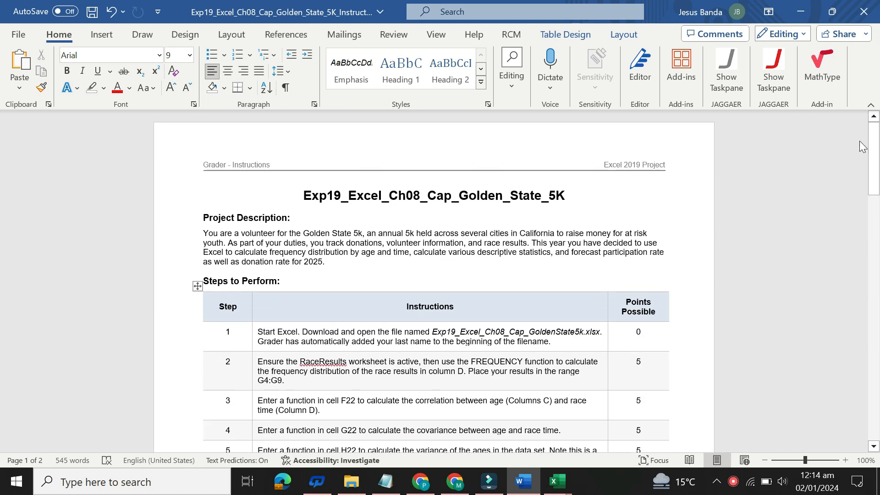